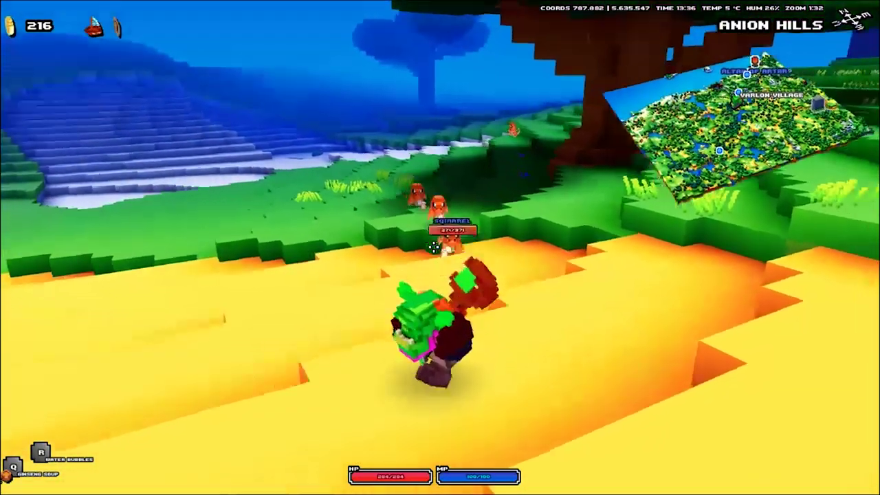
key("d")
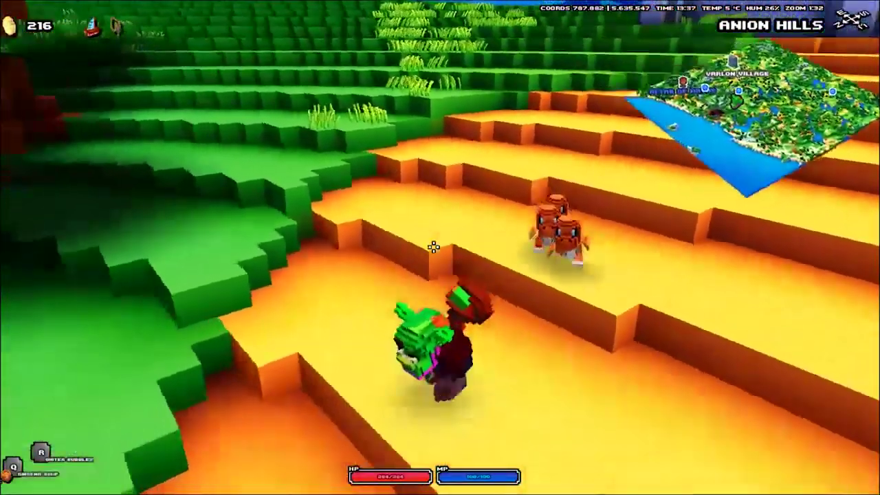
left_click(433, 248)
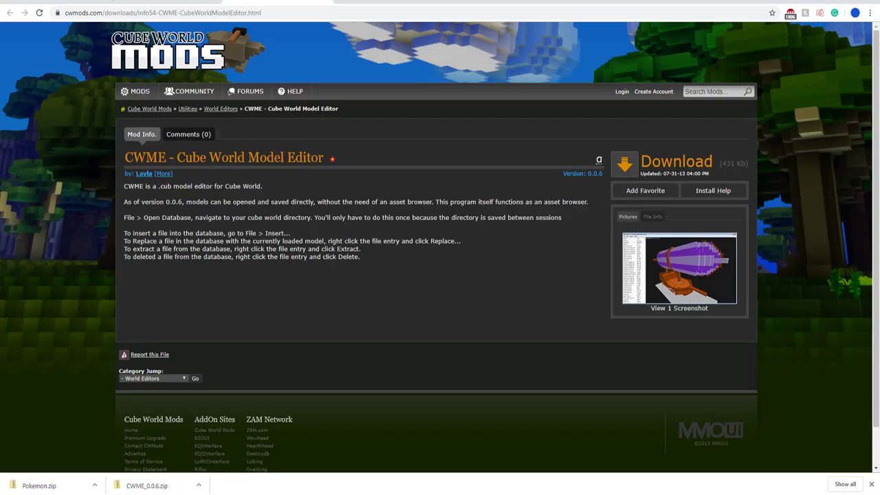
Step: Download the CWME model editor archive from the Cube World Mods page and show the downloaded zip in its folder
left_click(163, 14)
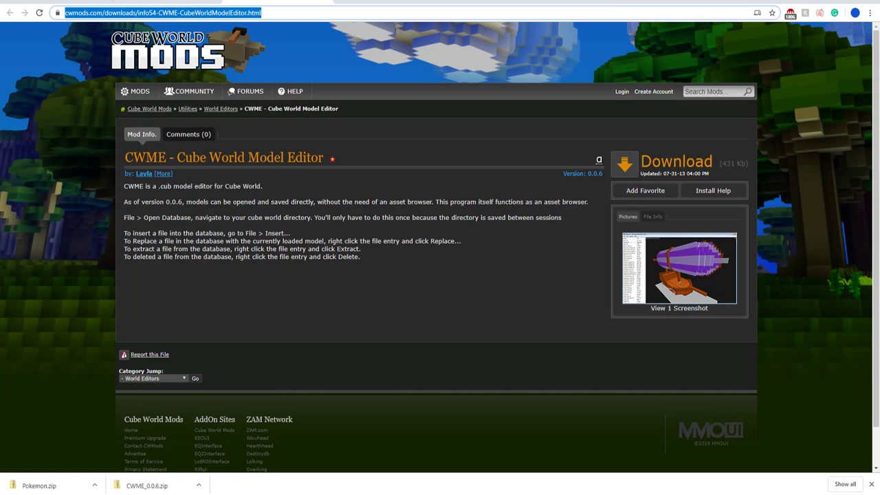
key("Escape")
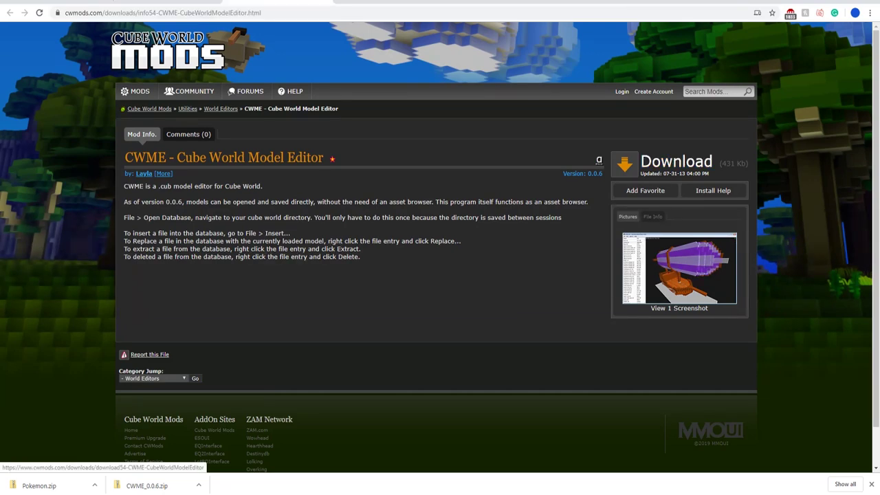
left_click(675, 160)
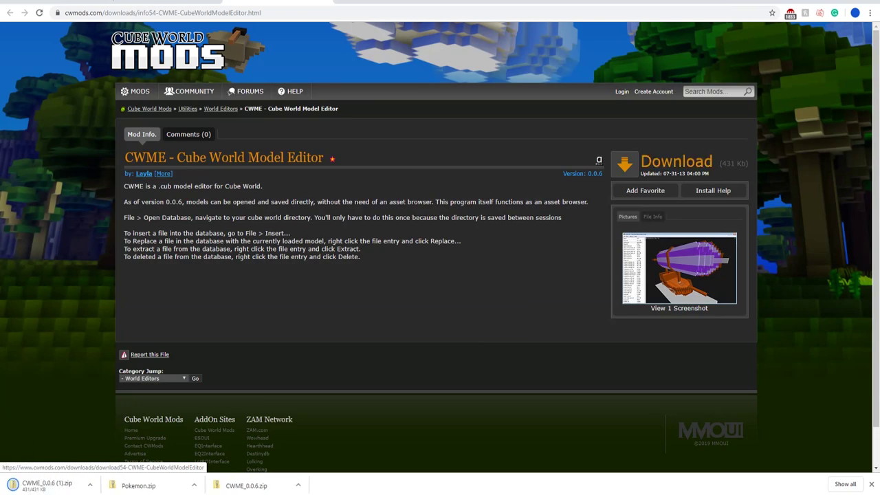
left_click(96, 485)
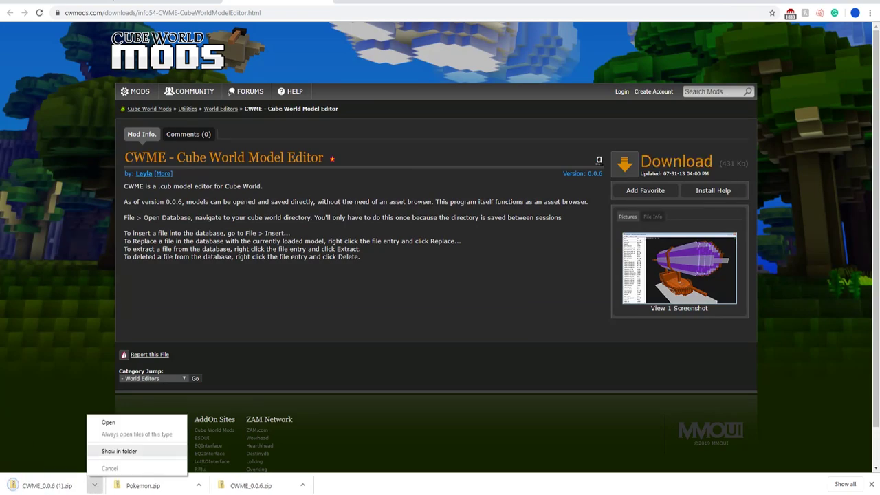
left_click(122, 451)
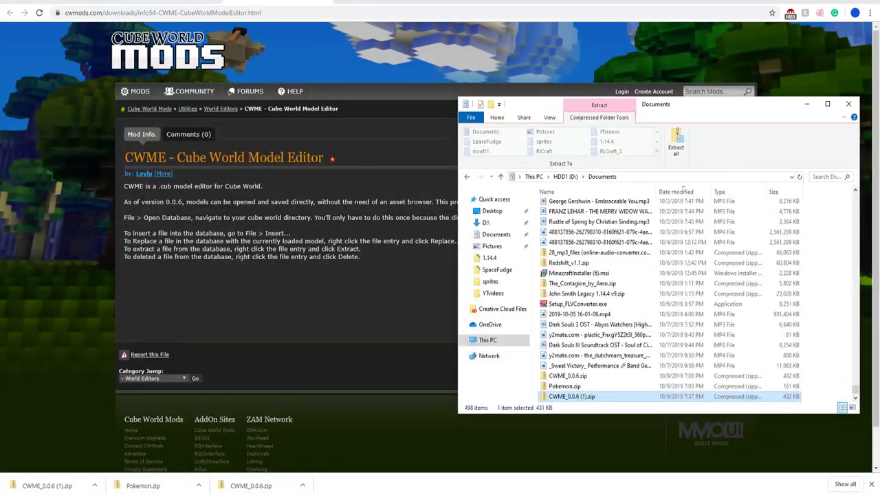
Step: Extract the downloaded CWME_0.0.6 (1).zip archive with 7-Zip
right_click(581, 397)
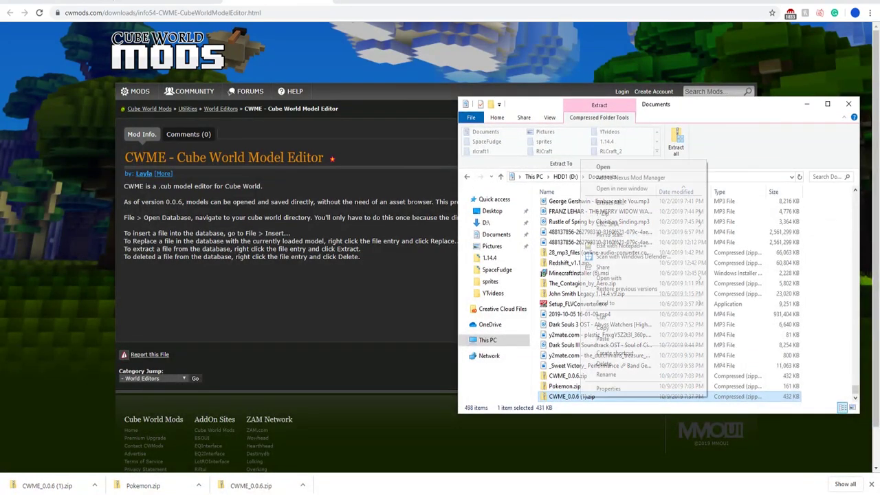
mouse_move(618, 214)
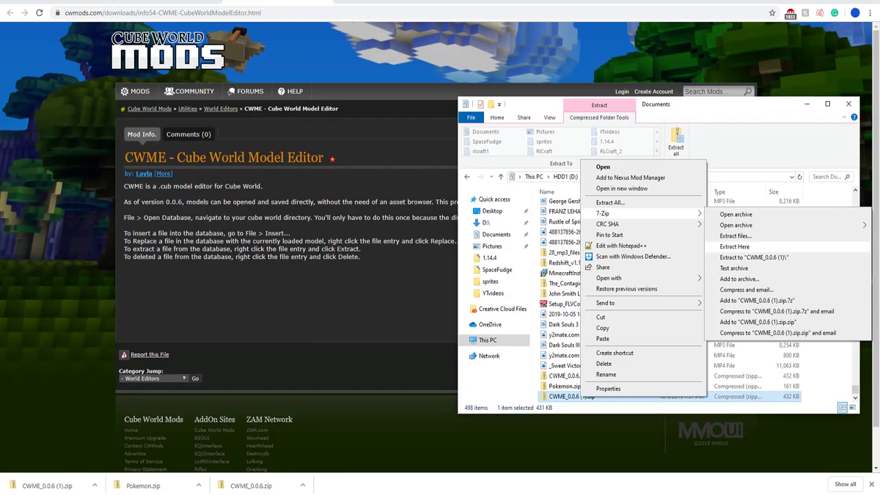
left_click(754, 257)
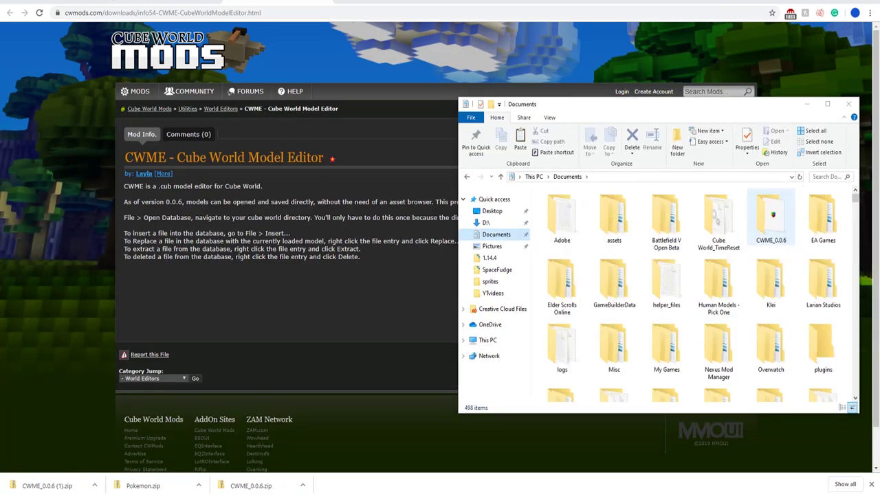
Step: Open the CWME_0.0.6 folder in Documents and launch CWME.exe
double_click(771, 218)
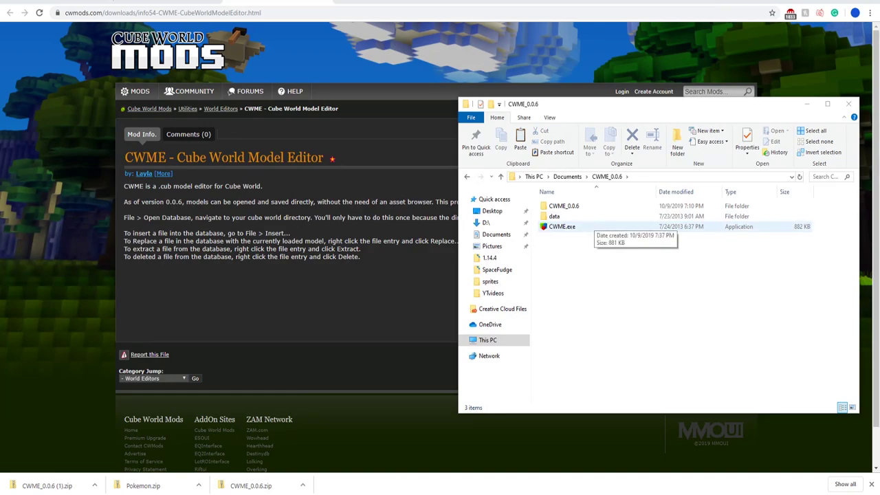
left_click(595, 226)
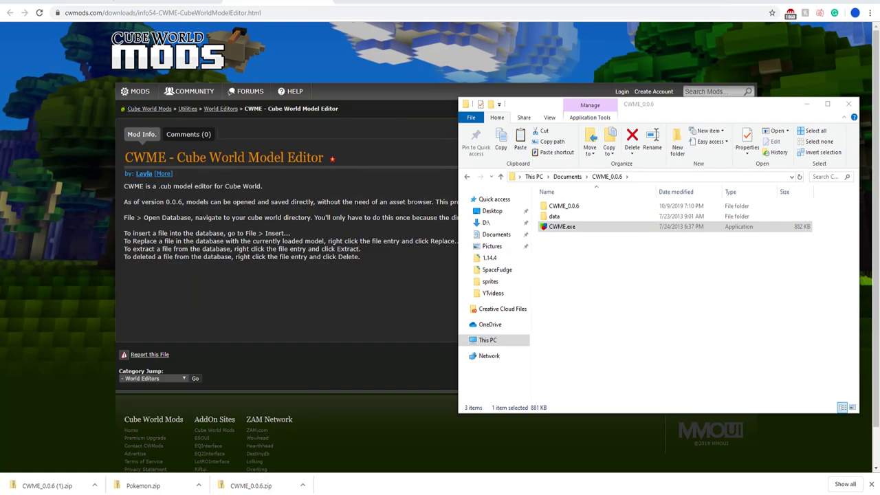
left_click_drag(879, 163, 281, 59)
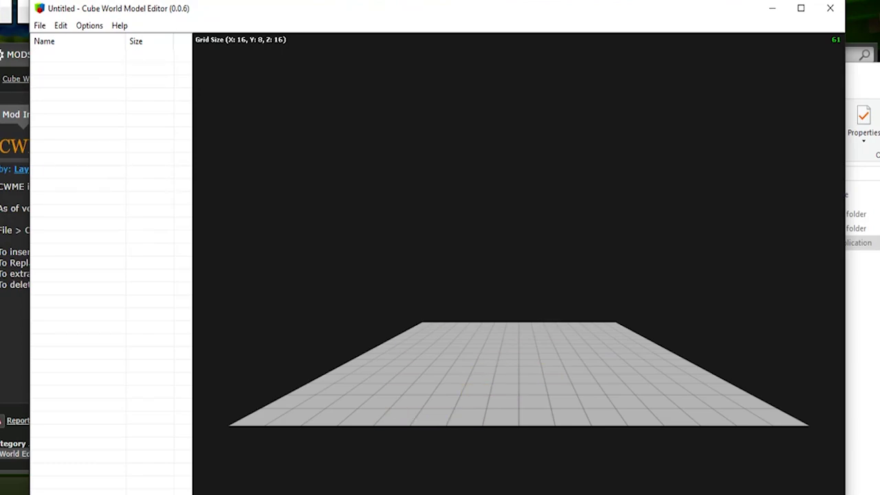
Step: Place a few trial cubes on the empty grid, and undo them
left_click(505, 379)
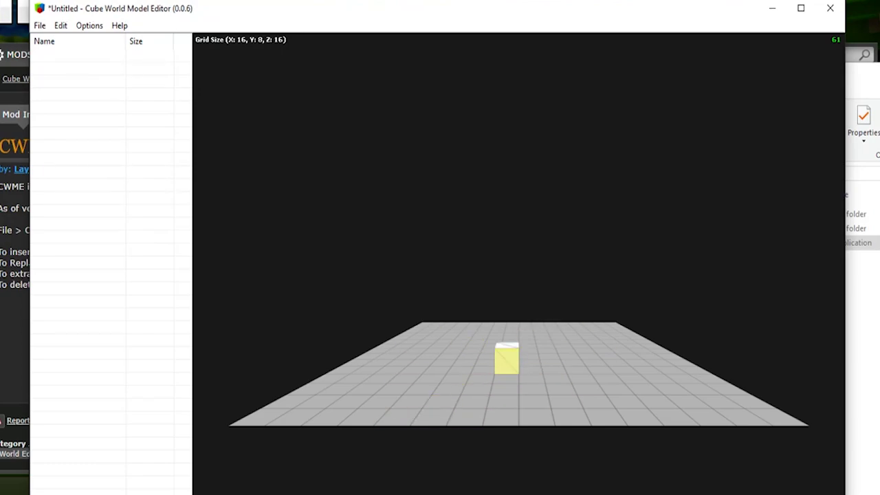
left_click(548, 356)
left_click(463, 358)
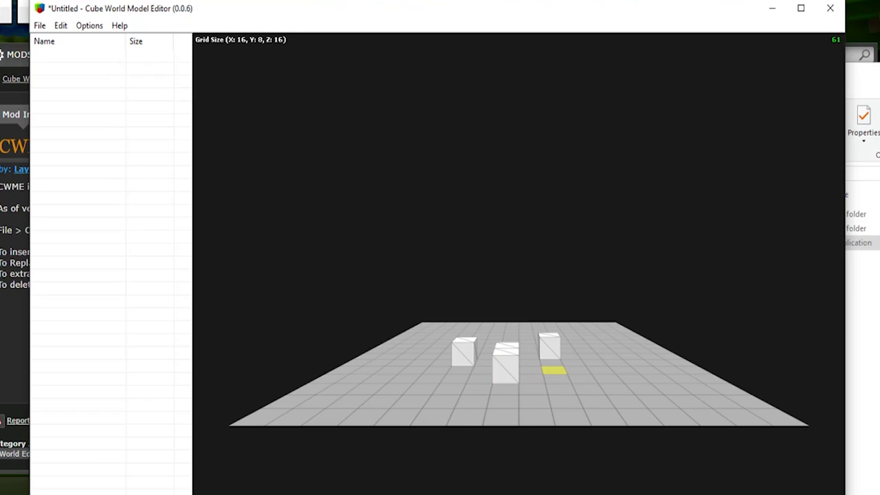
key("ctrl+z")
key("ctrl+z")
key("ctrl+z")
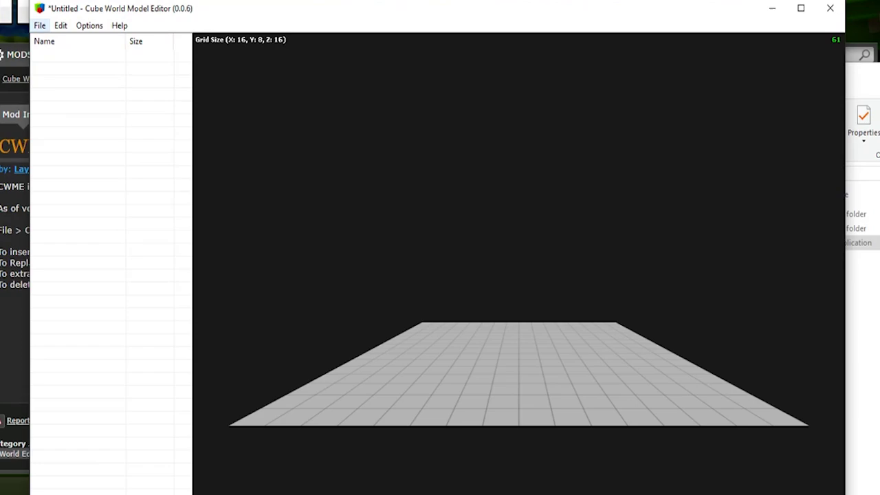
Step: Start opening a database and expand the Steam folder on HDD1 (D:) in the install directory browser
left_click(40, 25)
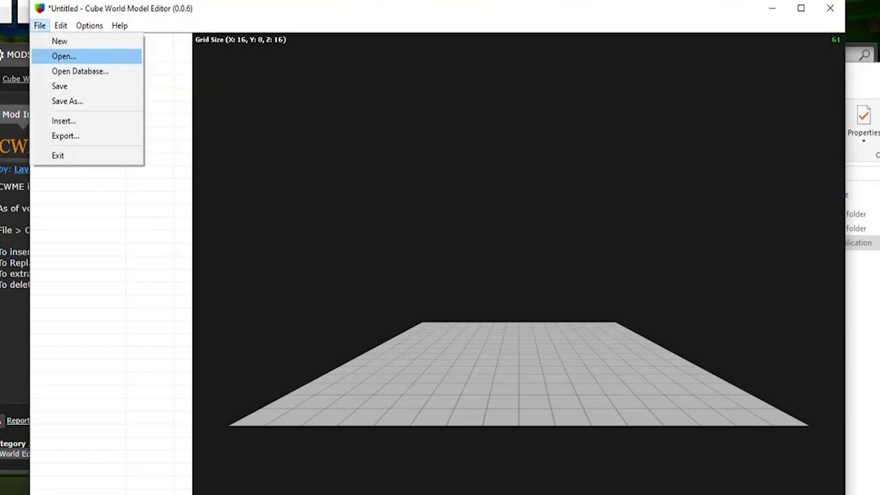
left_click(80, 71)
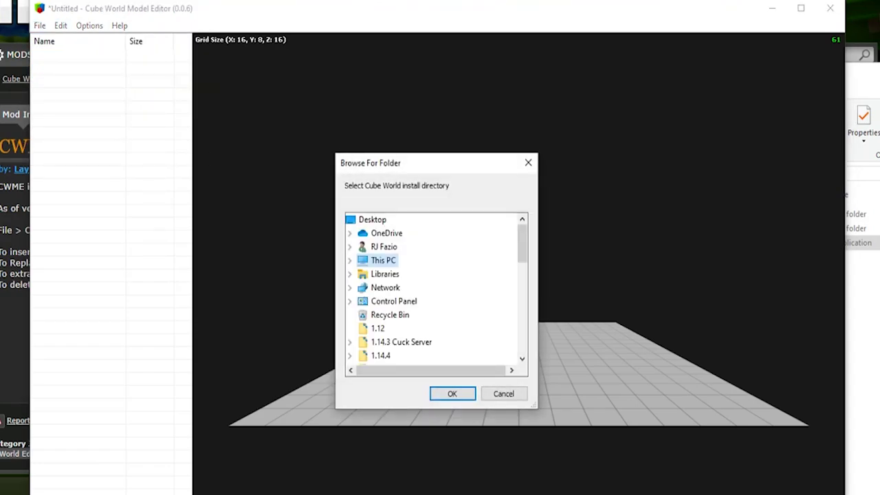
left_click(350, 260)
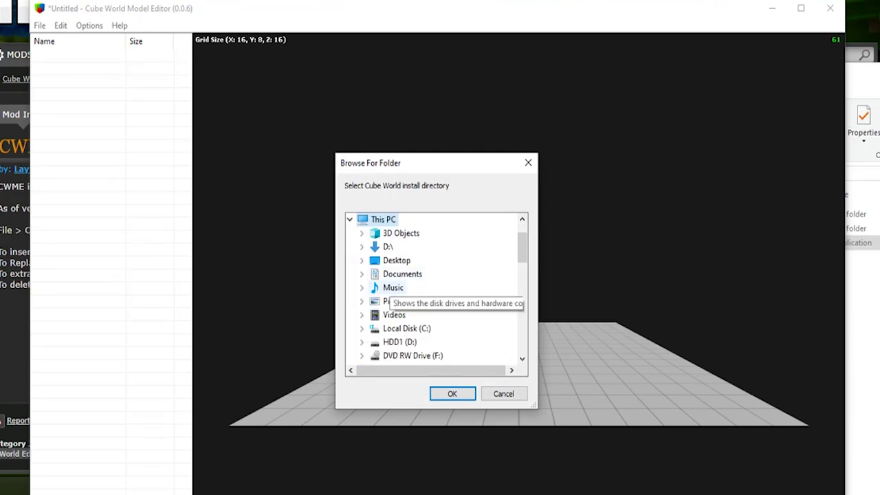
scroll(407, 317, "down", 2)
scroll(412, 330, "up", 1)
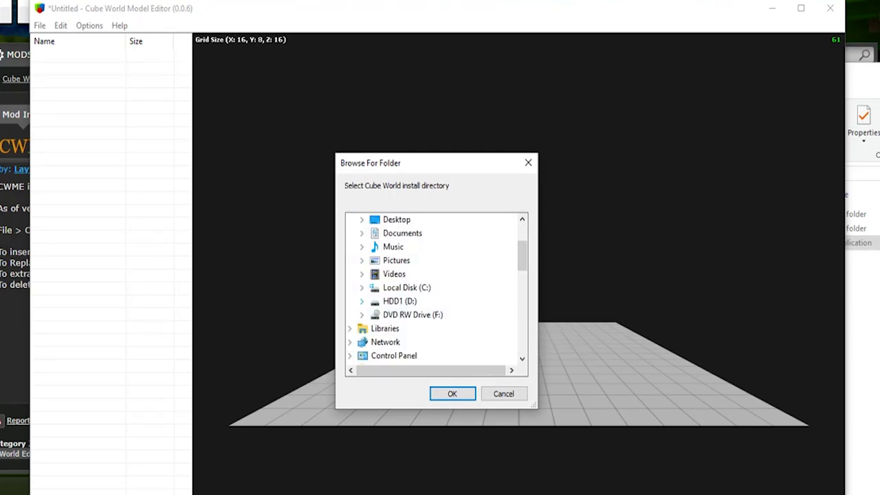
double_click(400, 301)
scroll(412, 330, "down", 2)
scroll(409, 323, "down", 10)
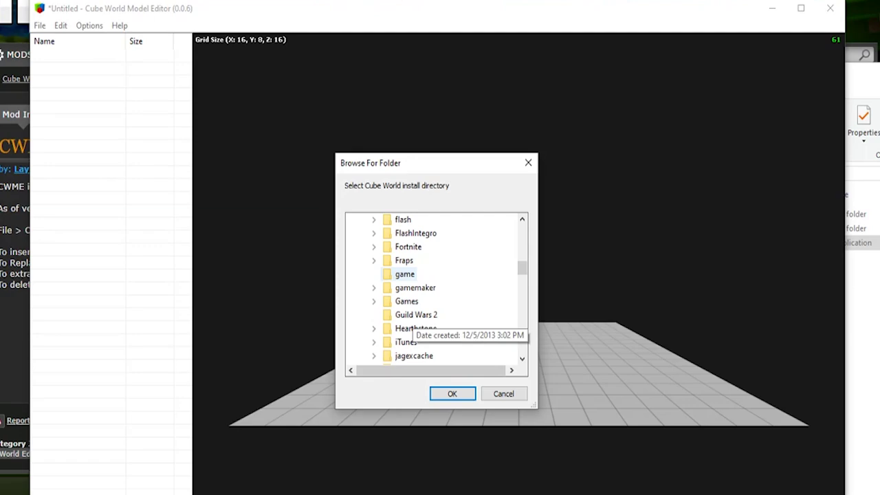
scroll(410, 323, "down", 2)
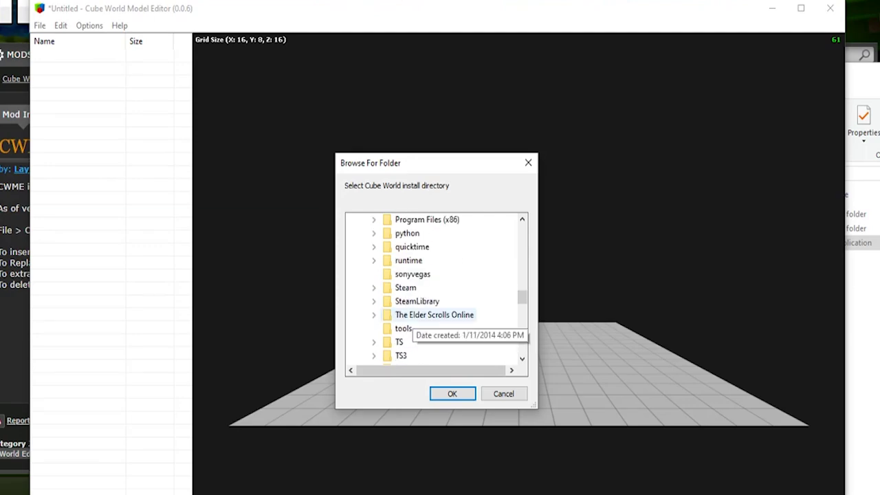
double_click(405, 287)
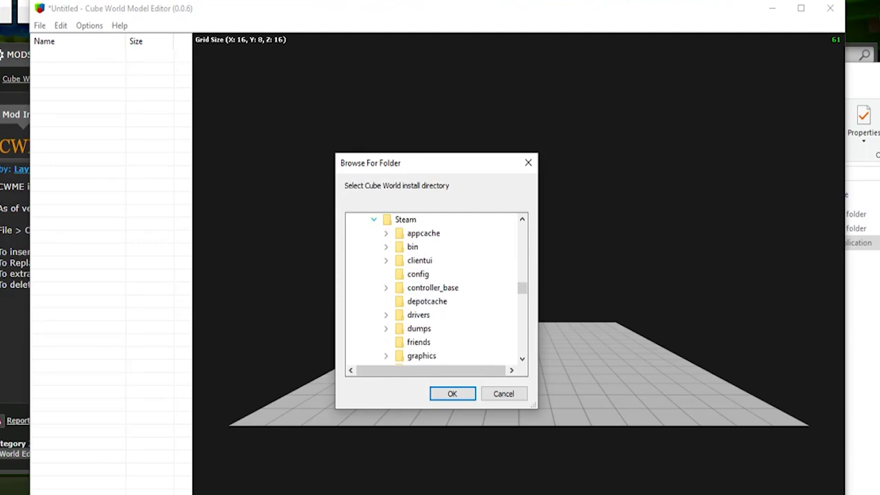
Step: Choose steamapps\common\Cube World\sprites inside the Steam folder as the database directory
scroll(410, 288, "down", 3)
scroll(422, 329, "down", 2)
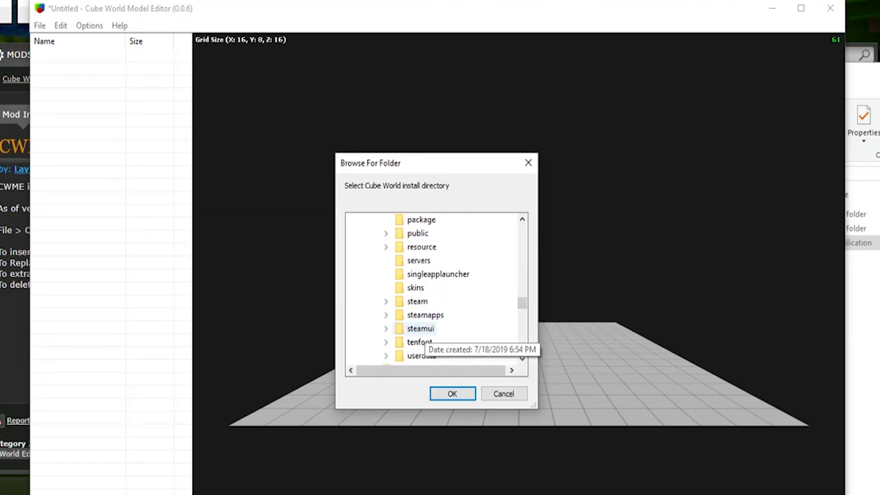
left_click(387, 315)
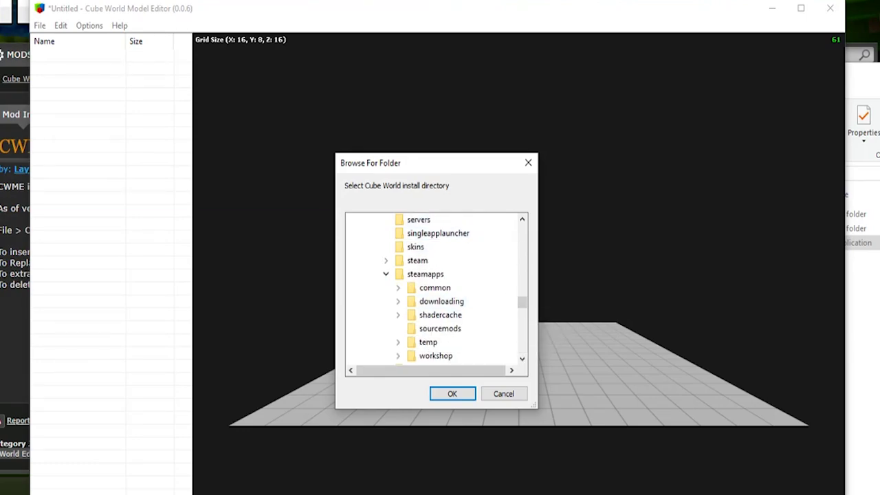
double_click(434, 288)
double_click(447, 314)
scroll(450, 289, "down", 2)
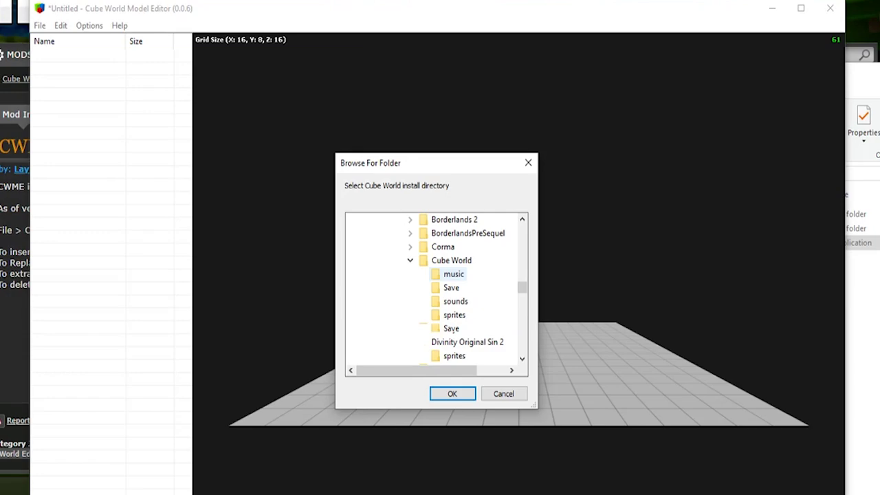
left_click(454, 274)
left_click(452, 394)
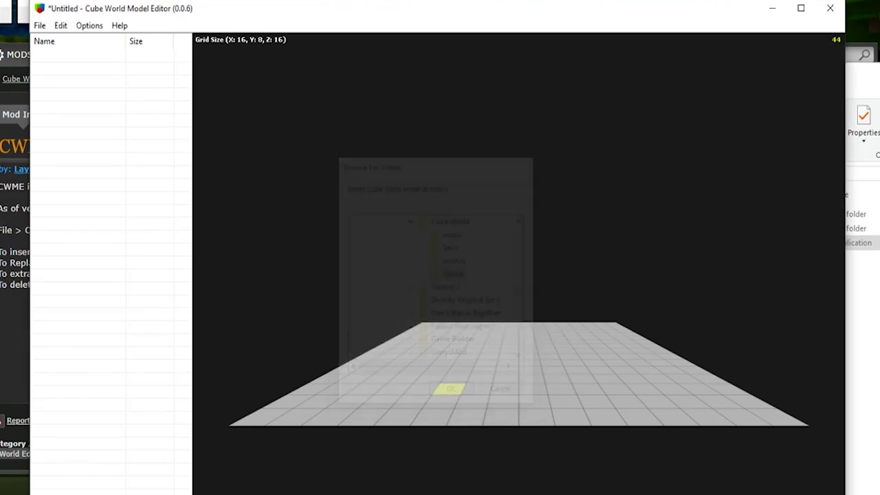
Step: Open the orc-head-m05.cub model from the Cube World sprites folder
left_click(40, 26)
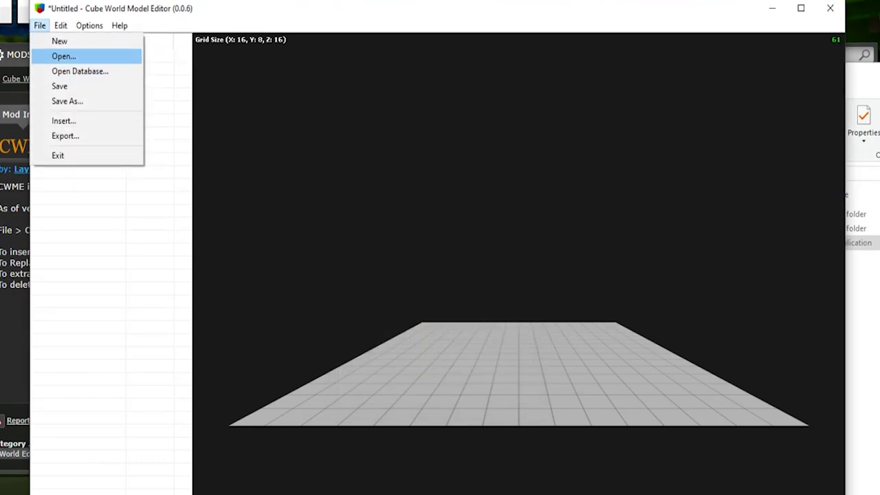
left_click(63, 56)
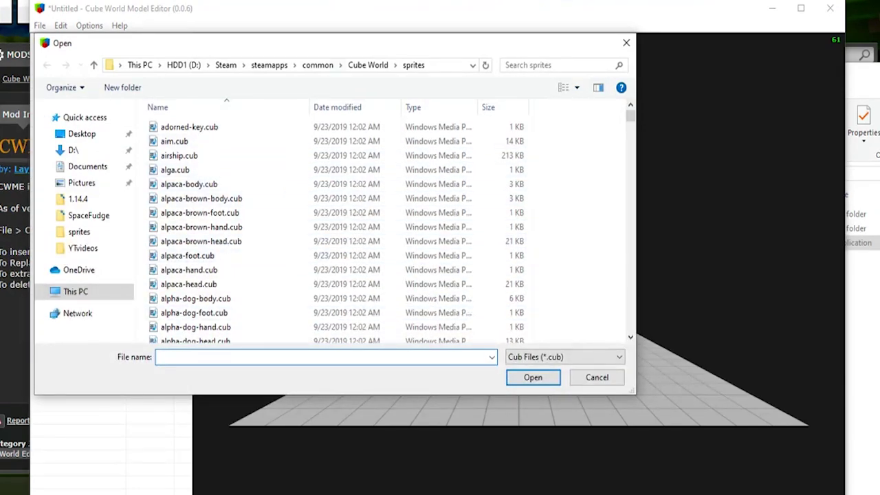
scroll(206, 176, "down", 20)
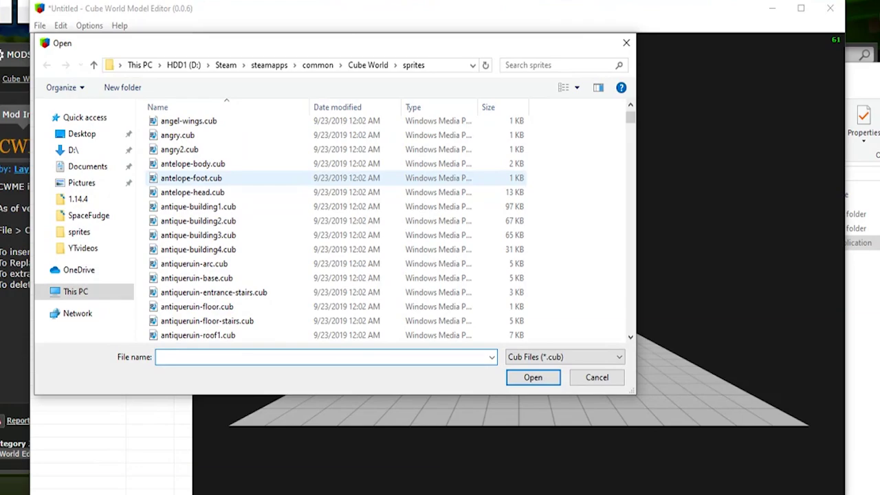
scroll(206, 178, "down", 20)
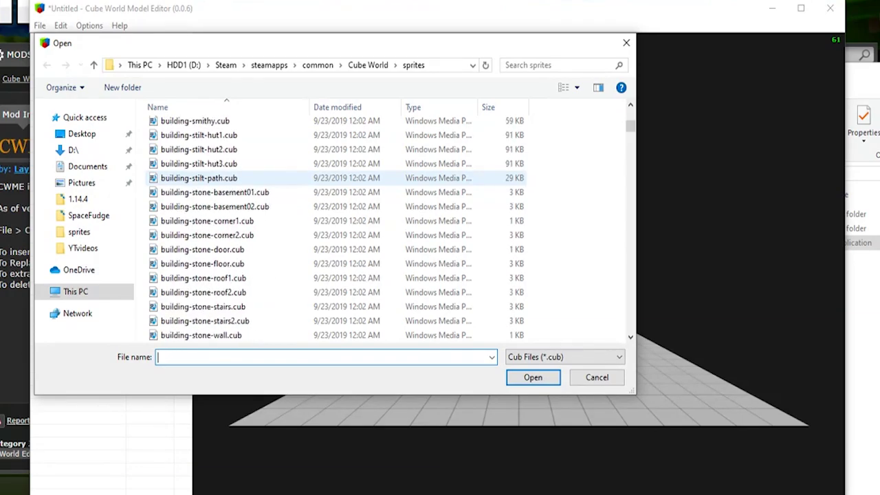
type("orc")
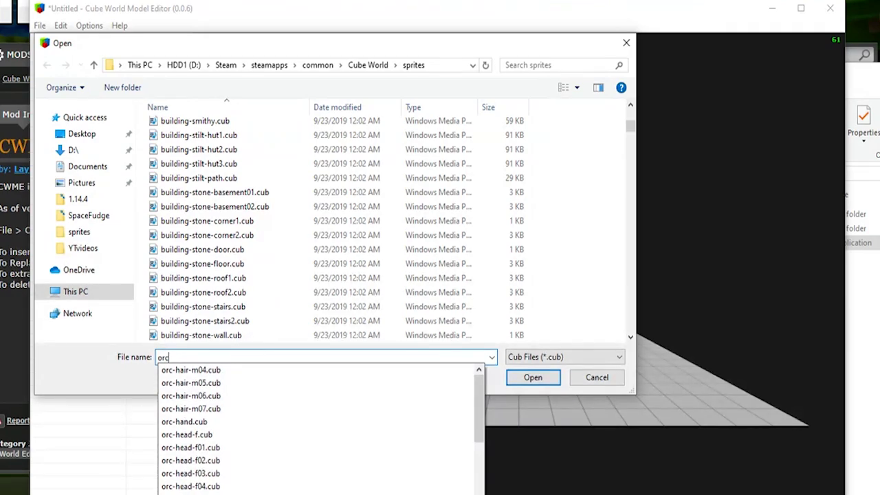
scroll(316, 429, "down", 1)
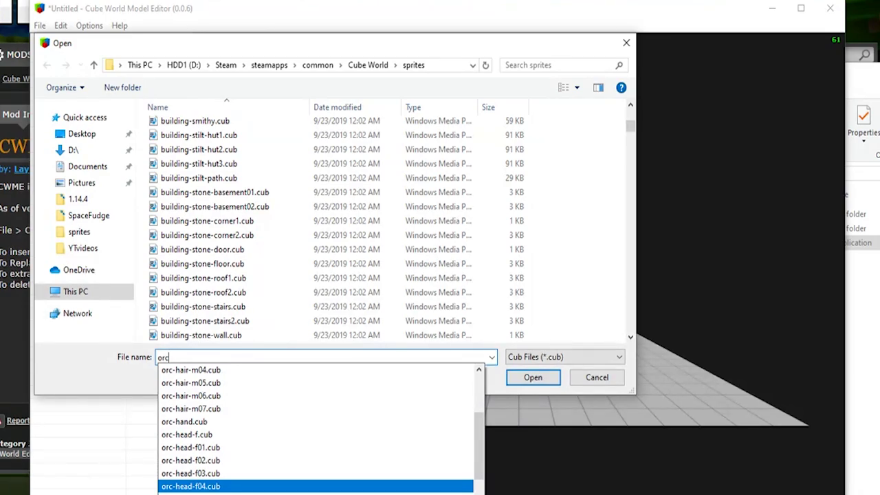
scroll(315, 493, "down", 2)
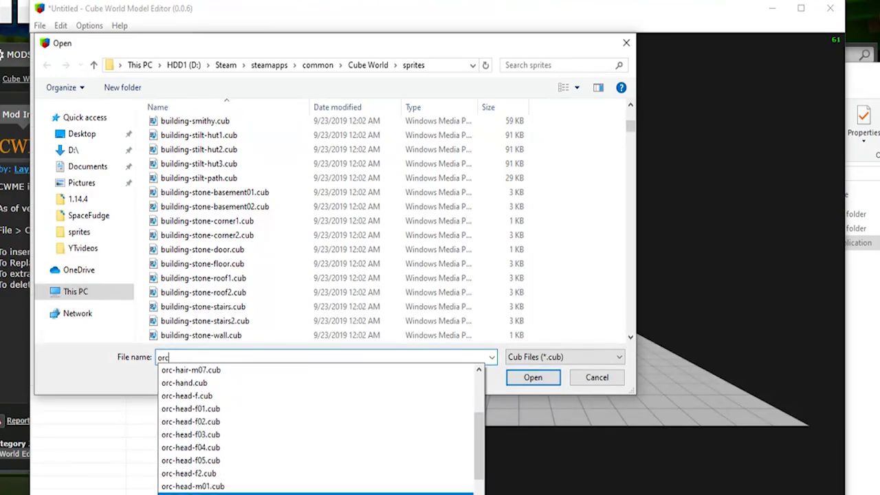
left_click(316, 494)
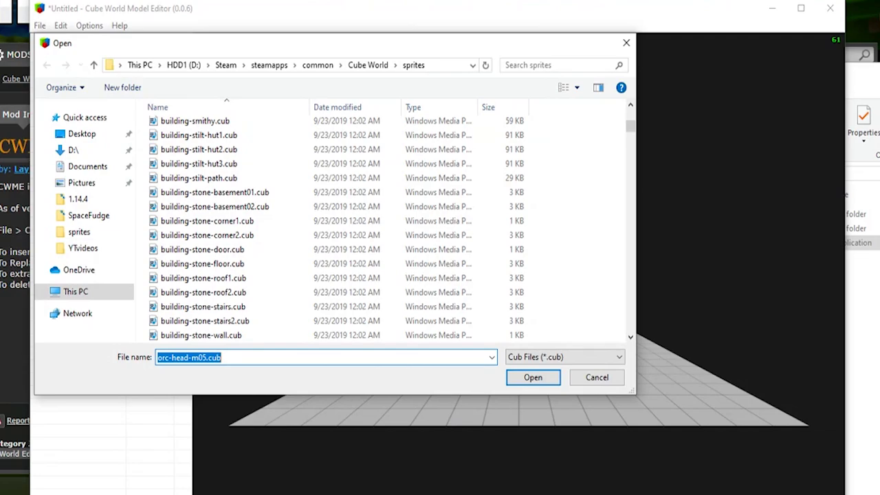
key("Return")
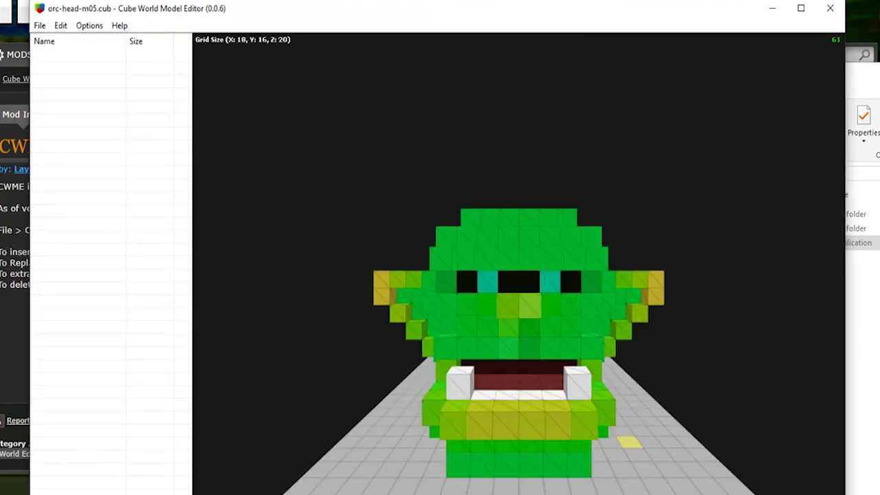
Step: Open the orc-head-m04.cub model from the same sprites folder
left_click(40, 26)
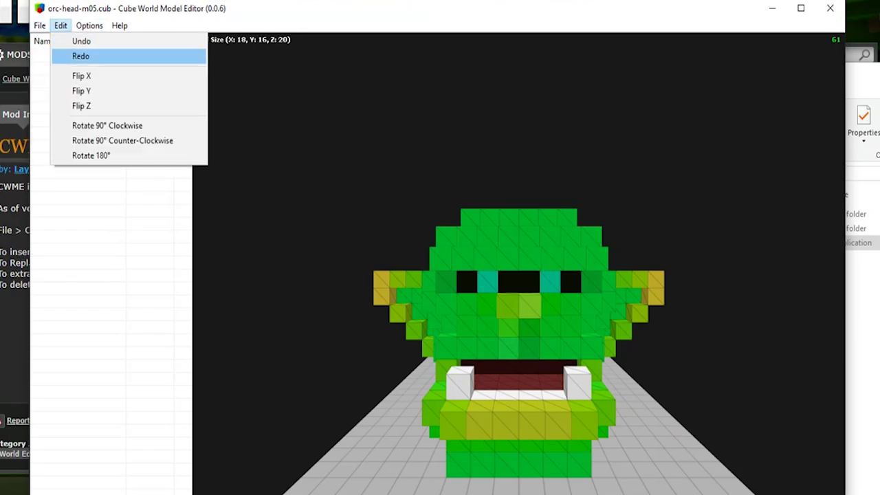
mouse_move(40, 26)
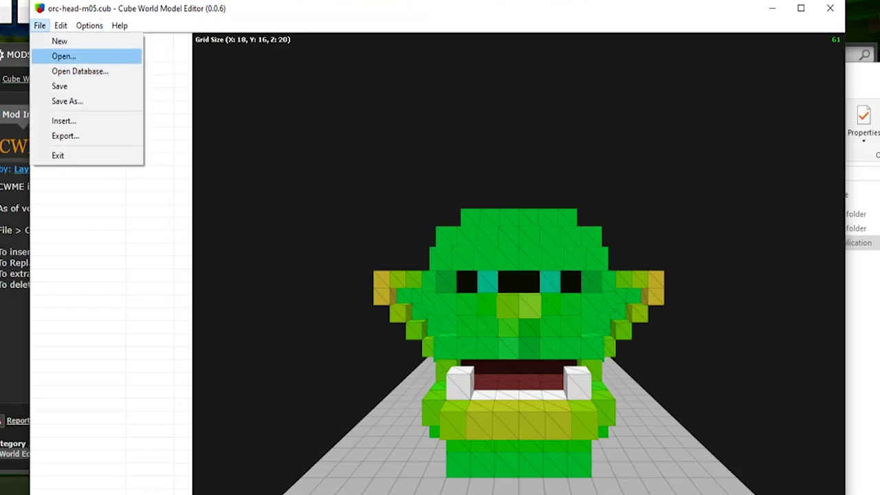
left_click(63, 55)
key("Return")
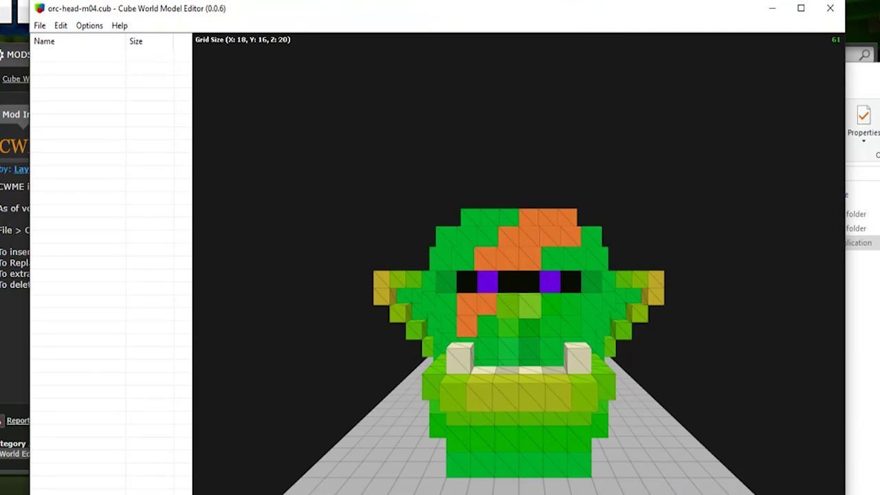
Step: Delete every cube of the ear on the orc's right side, leaving that side of the head bare
middle_click_drag(529, 306, 581, 351)
middle_click_drag(496, 303, 532, 318)
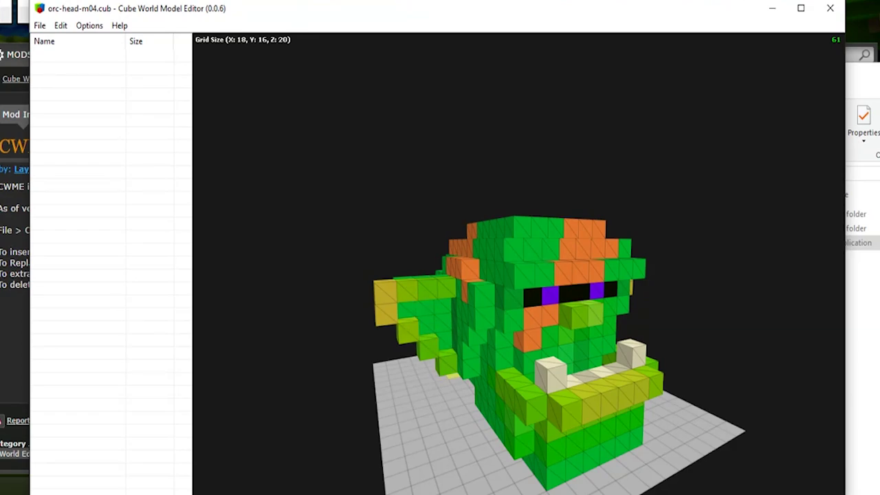
left_click(445, 361)
left_click(444, 342)
left_click(428, 347)
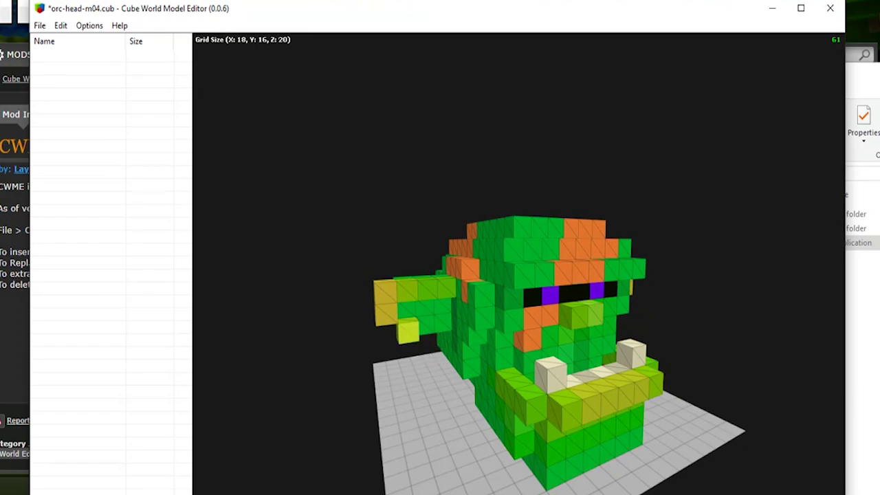
left_click(407, 332)
left_click(424, 326)
left_click(443, 308)
left_click(425, 308)
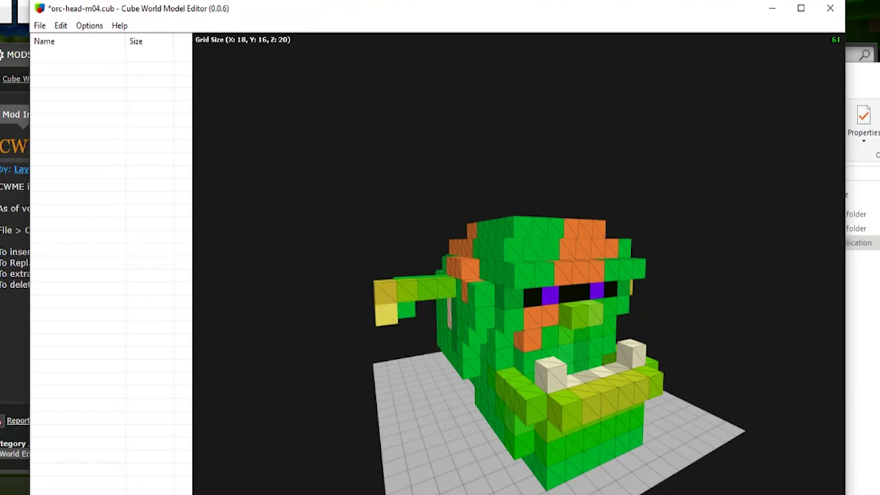
left_click(406, 312)
left_click(386, 314)
left_click(385, 292)
left_click(407, 291)
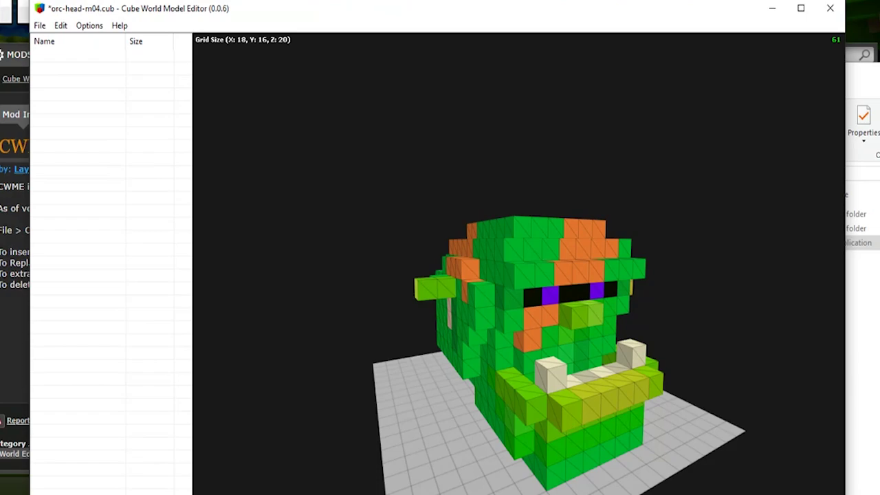
left_click(426, 290)
left_click(444, 287)
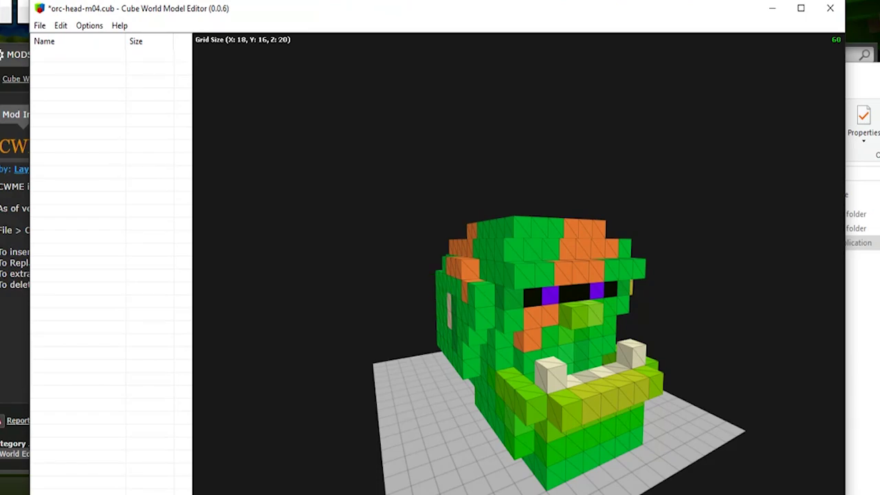
Step: Set the brush colour to the basic bright green with Red 0, Green 255, Blue 0
middle_click_drag(444, 415, 478, 412)
left_click(89, 25)
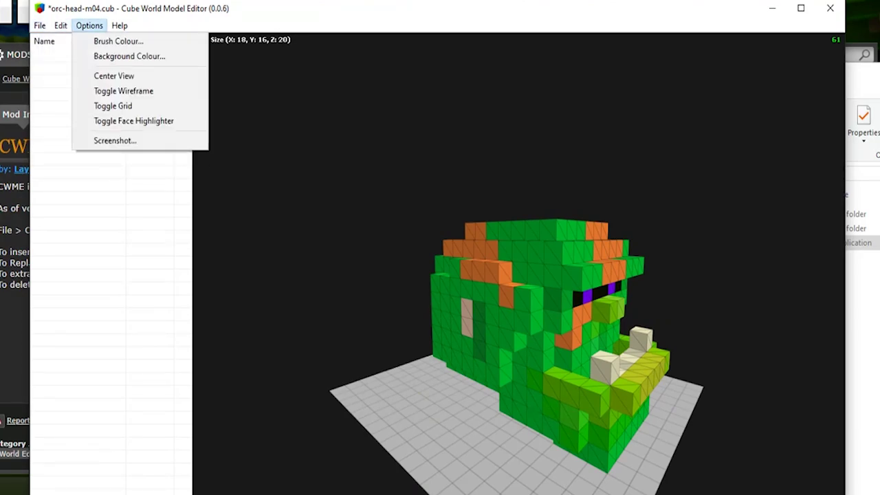
left_click(117, 41)
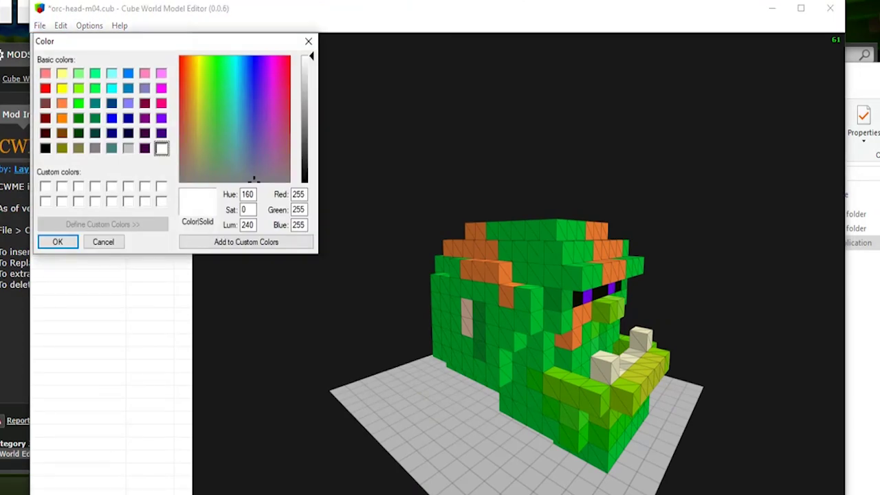
left_click(78, 103)
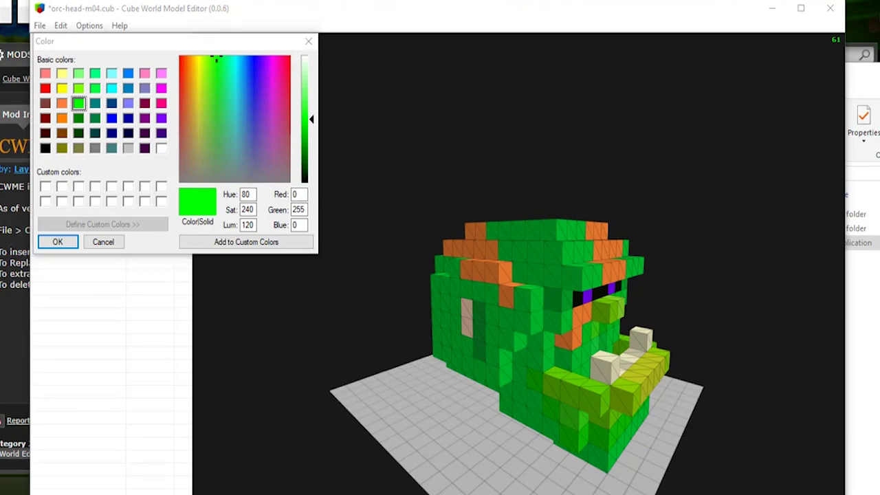
key("Return")
Step: Try placing a few bright green cubes around the pale patch where the ear was, and undo them
left_click(467, 327)
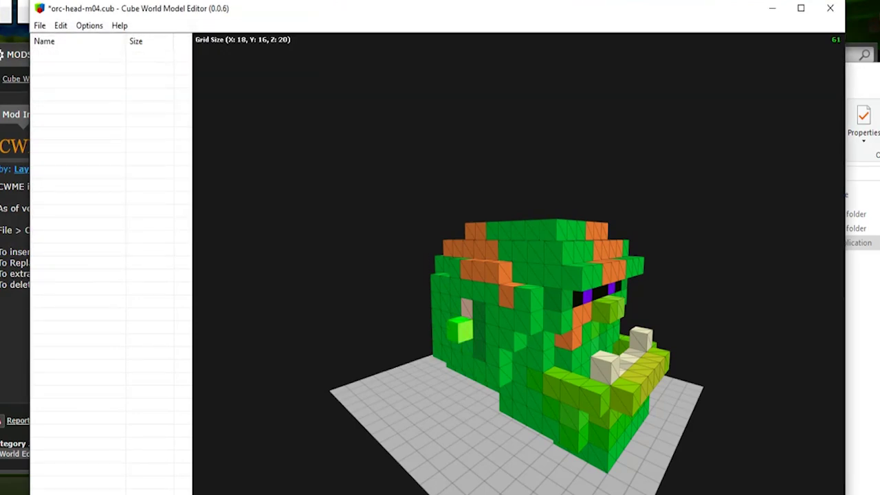
left_click(451, 308)
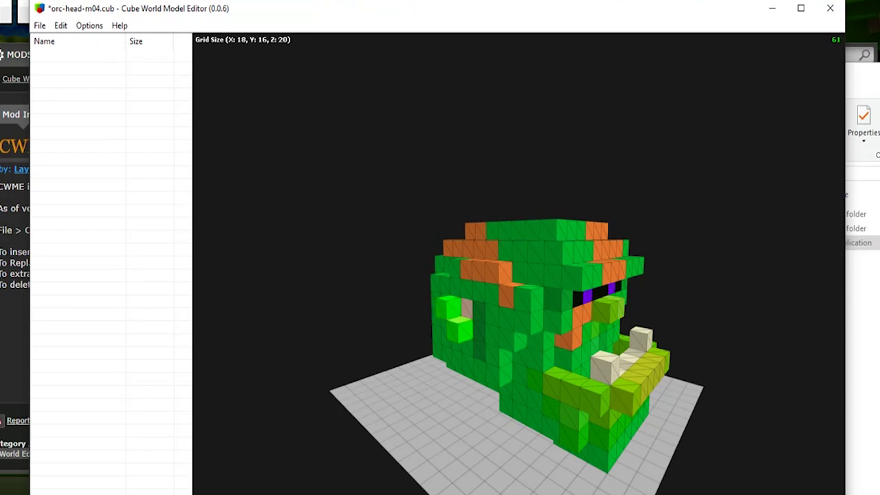
left_click(478, 314)
left_click(465, 317)
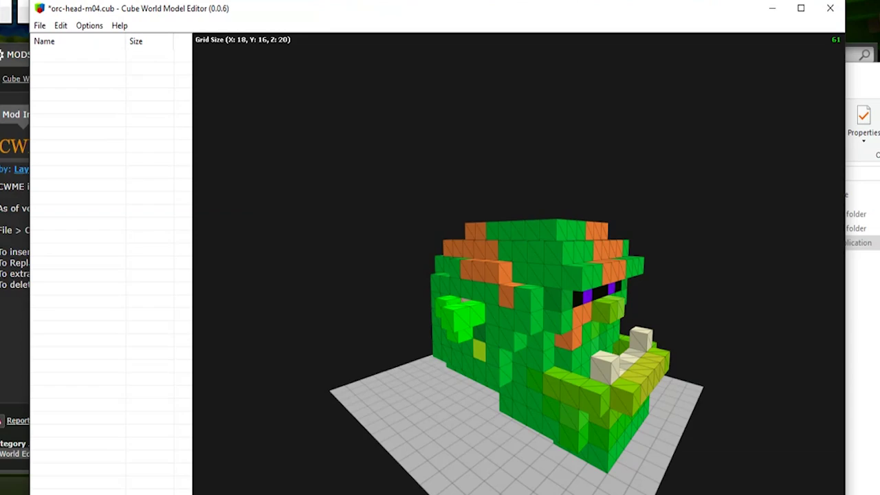
middle_click_drag(471, 352, 592, 348)
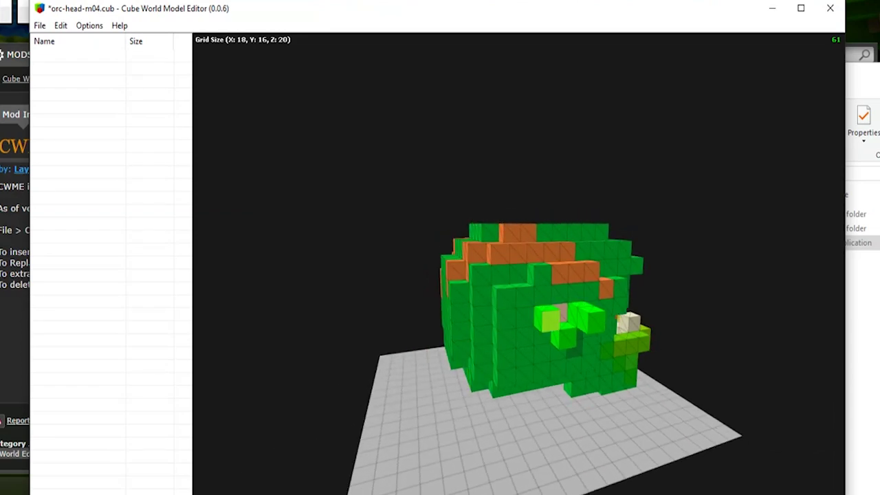
key("ctrl+z")
key("ctrl+z")
key("ctrl+z")
key("ctrl+z")
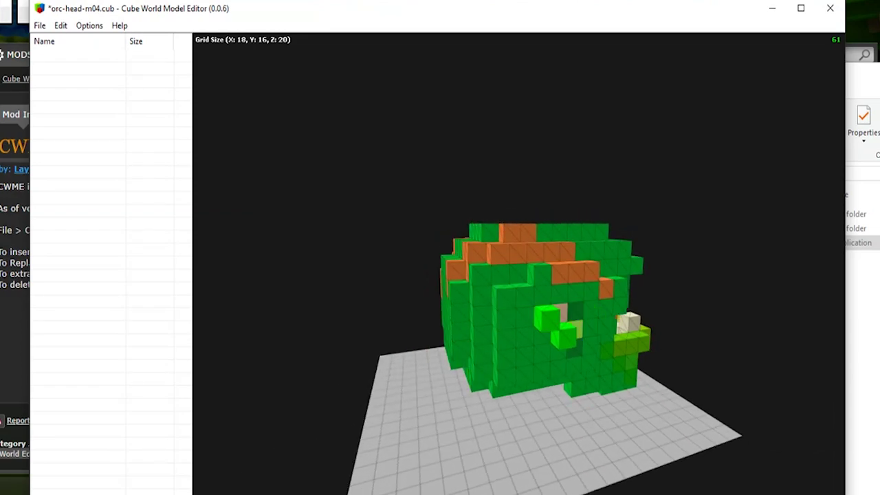
Step: Replace the two pale cubes on the side of the head and the cube directly above them with bright green cubes
left_click(559, 314)
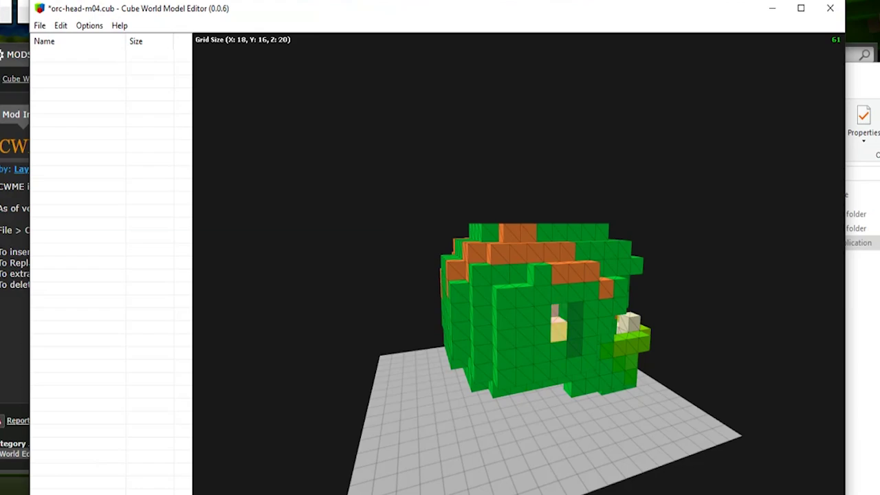
left_click(555, 329)
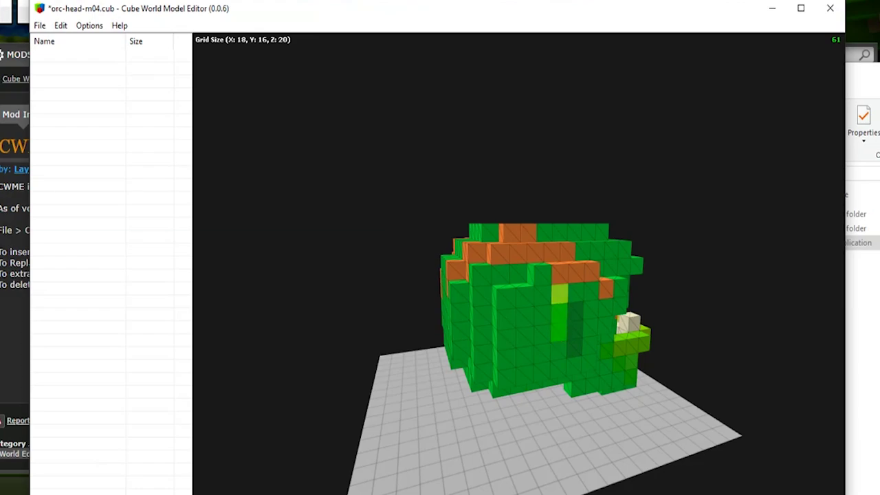
right_click(559, 294)
left_click(559, 294)
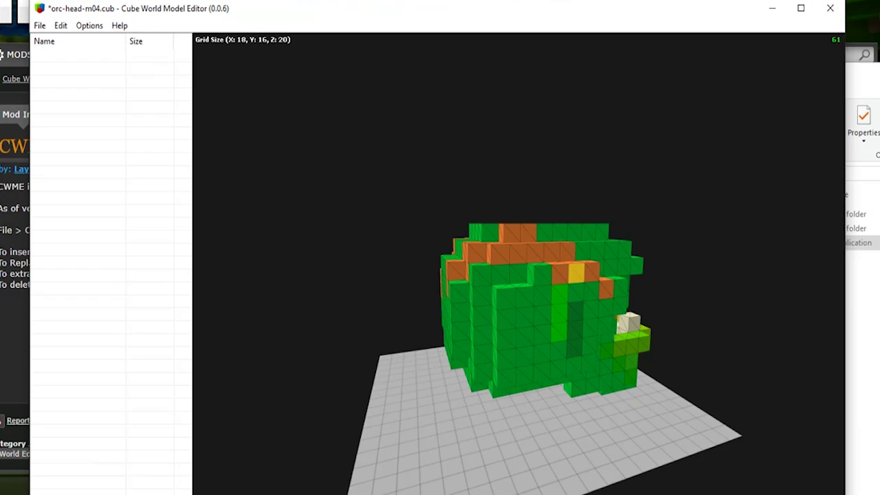
Step: Start a new ear by placing protruding bright green cubes on the strip and around the orange cube above it
middle_click_drag(576, 293, 552, 323)
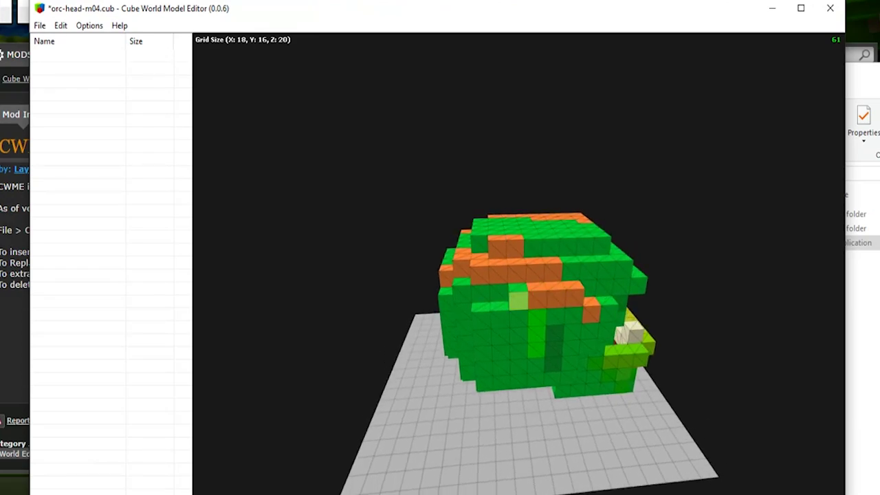
left_click(537, 318)
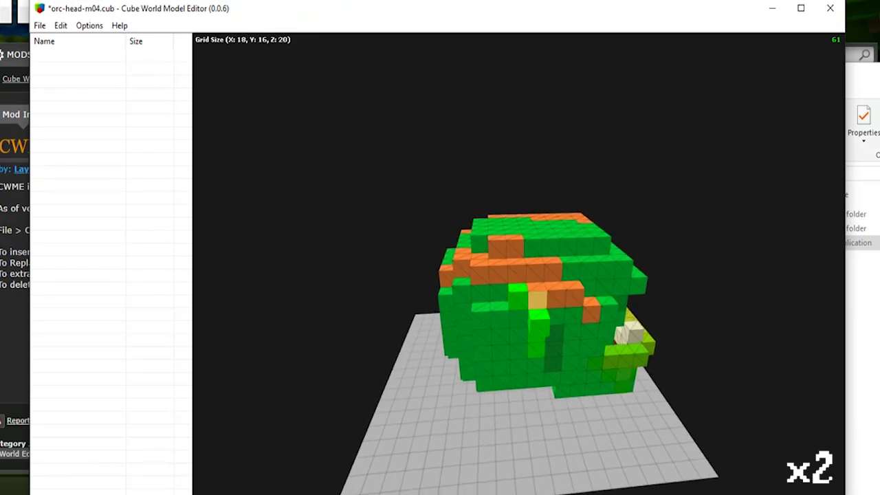
left_click(557, 299)
left_click(519, 299)
left_click(538, 287)
left_click(555, 285)
left_click(559, 295)
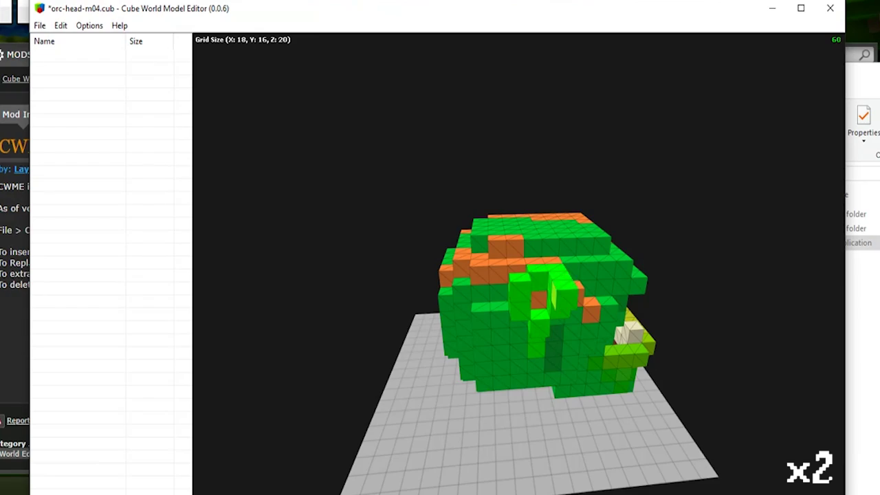
Step: Cover the orange cube inside the new ear and extend the ear's stem and two sides outward in bright green
left_click(539, 328)
left_click(544, 320)
left_click(522, 307)
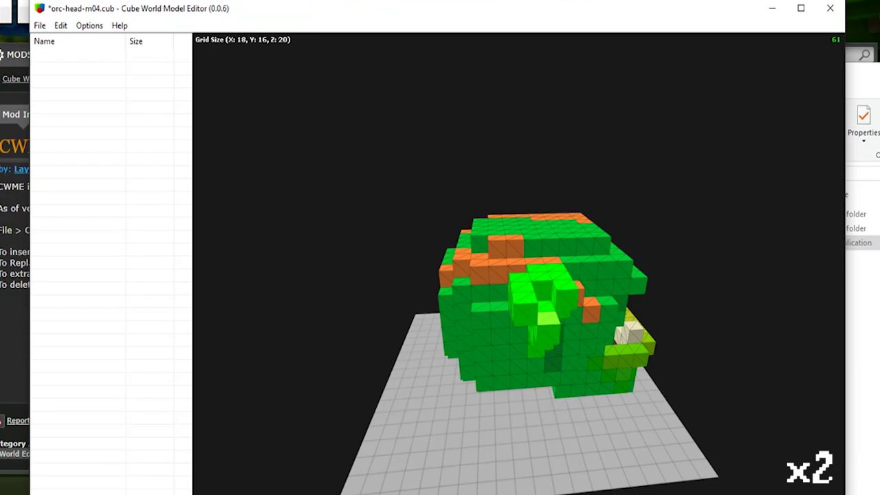
left_click(565, 303)
Step: Fill the hollow between the new ear's two sides with bright green cubes
middle_click_drag(649, 268, 586, 289)
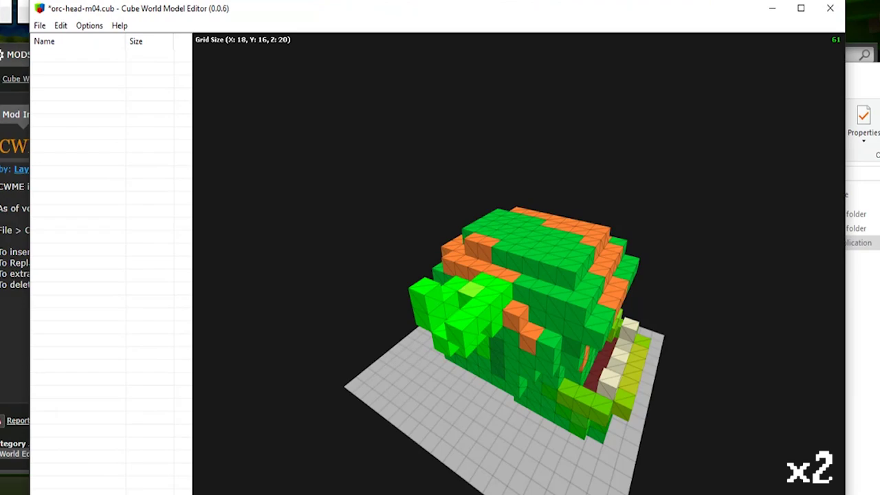
left_click(472, 289)
left_click(460, 294)
left_click(448, 302)
left_click(455, 336)
Step: Extend the middle and both sides of the new ear outward with more bright green cubes
middle_click_drag(455, 335, 504, 283)
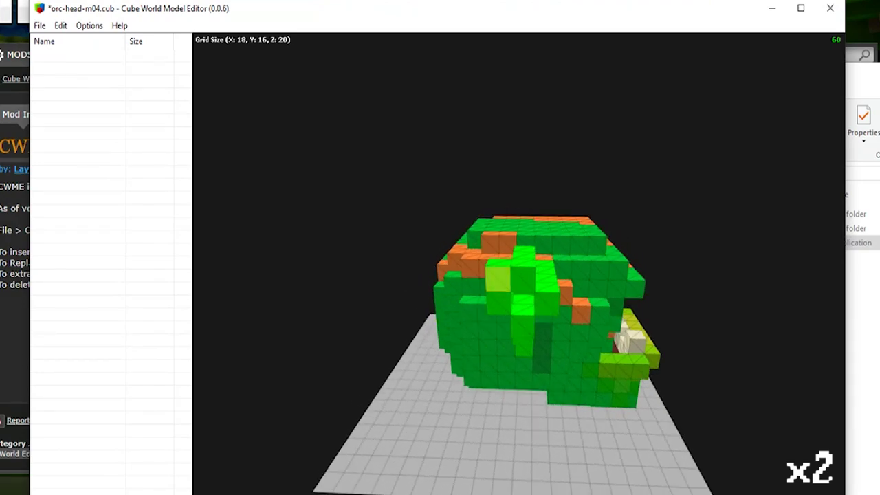
left_click(546, 278)
left_click(523, 309)
left_click(523, 279)
left_click(522, 312)
left_click(496, 282)
left_click(549, 280)
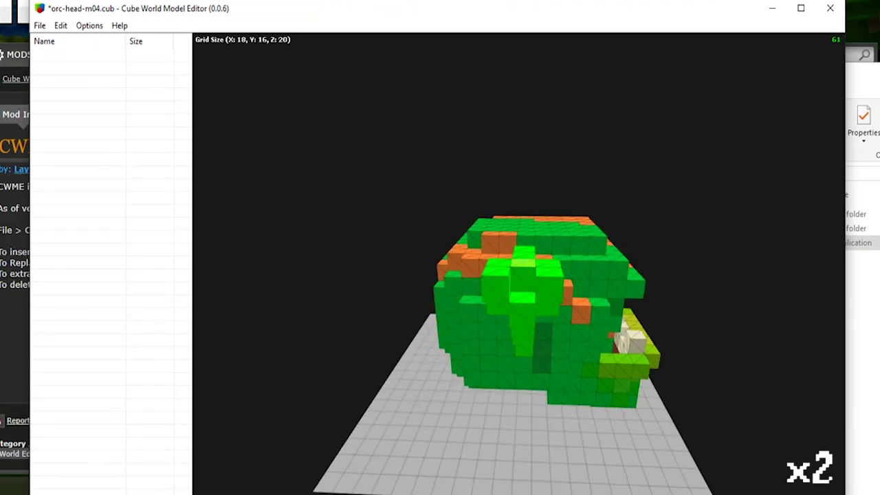
Step: Raise the ear's outer end with a row of bright green cubes and trim the surplus cubes at its corners
left_click(524, 263)
left_click(548, 270)
left_click(494, 271)
left_click(516, 257)
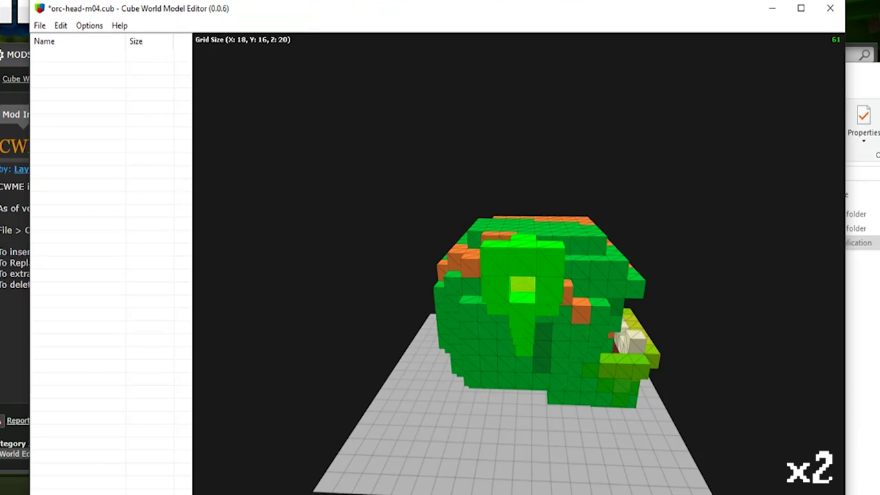
right_click(494, 261)
right_click(550, 261)
middle_click_drag(556, 290, 495, 284)
right_click(406, 281)
right_click(425, 298)
Step: Remove all the cubes of the old ear on the opposite side of the head
middle_click_drag(451, 259, 364, 249)
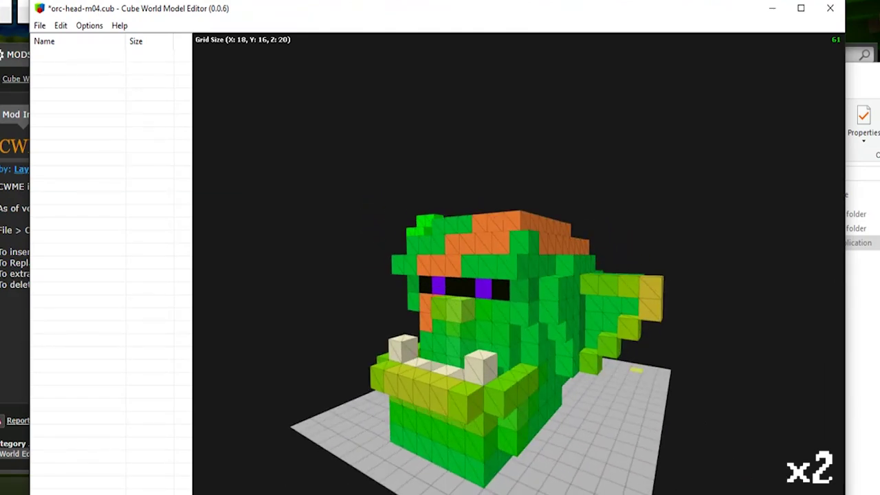
right_click(590, 362)
right_click(608, 345)
right_click(610, 326)
right_click(594, 315)
right_click(612, 304)
right_click(590, 285)
right_click(609, 284)
right_click(628, 286)
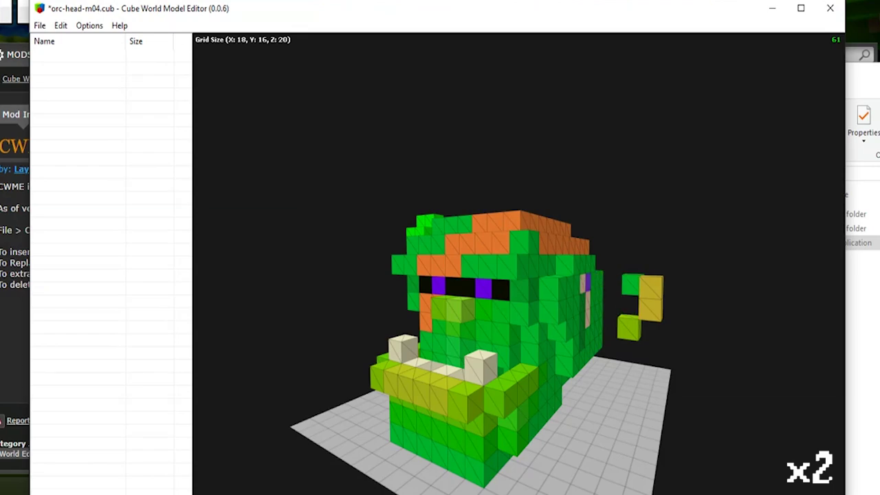
right_click(629, 328)
right_click(651, 310)
right_click(651, 287)
right_click(631, 284)
Step: Build a matching bright green ear on the bare side of the head
middle_click_drag(632, 284, 548, 305)
left_click(89, 25)
key("Escape")
left_click(511, 311)
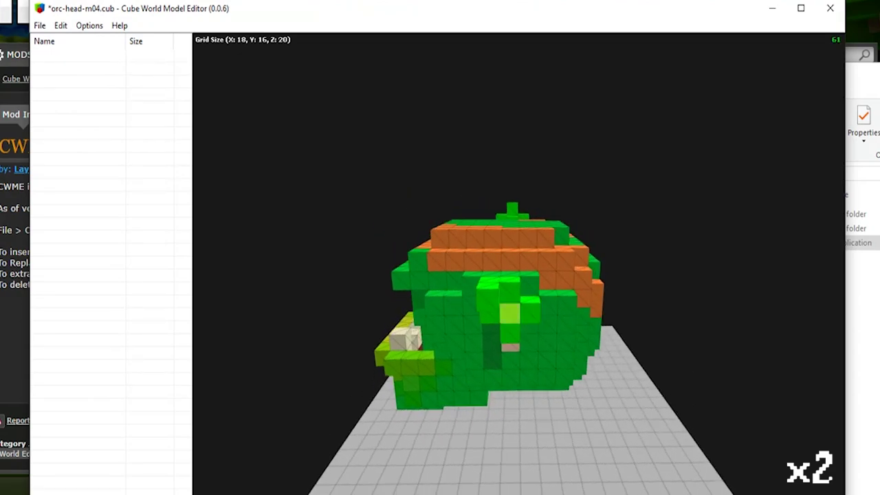
left_click(511, 314)
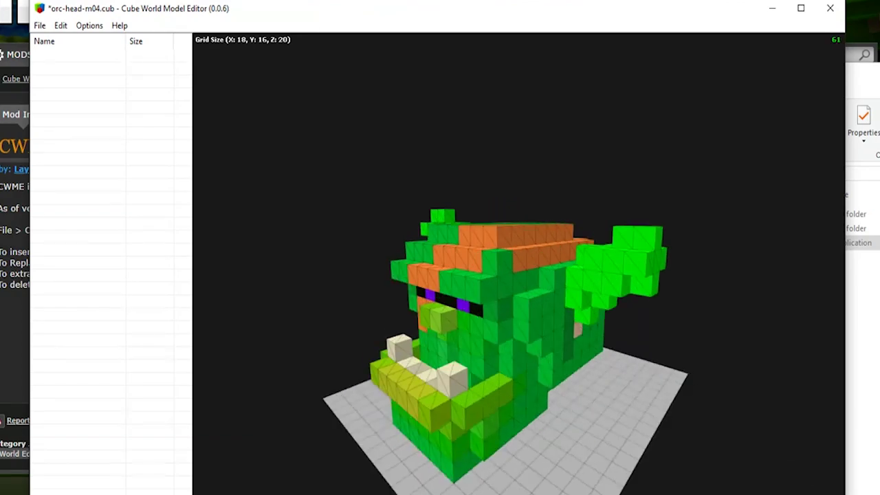
middle_click_drag(474, 275, 612, 278)
middle_click_drag(481, 297, 385, 296)
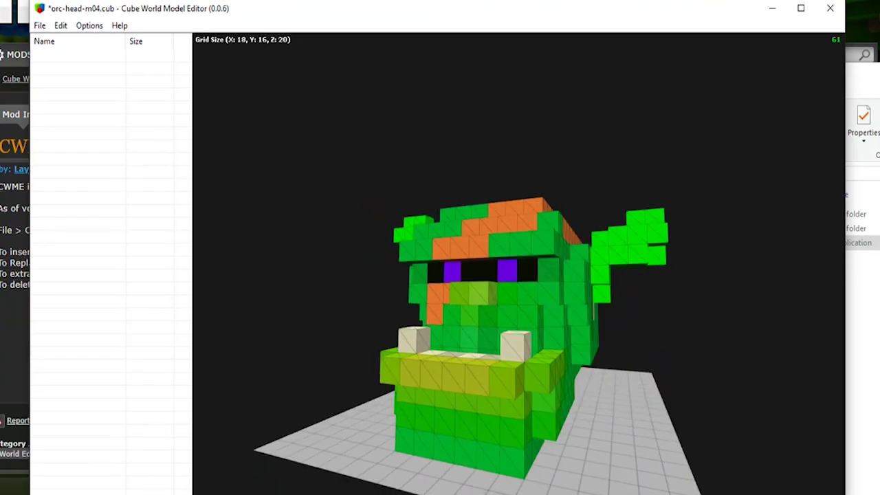
middle_click_drag(481, 294, 413, 294)
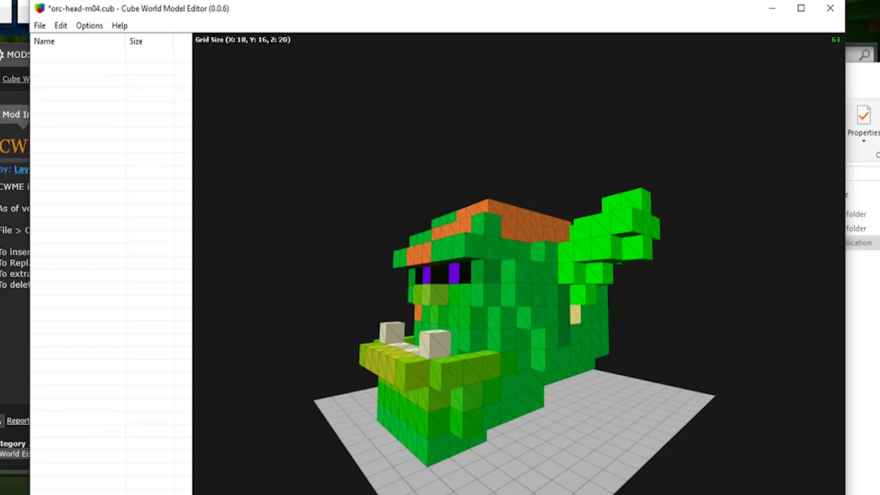
middle_click_drag(502, 440, 570, 436)
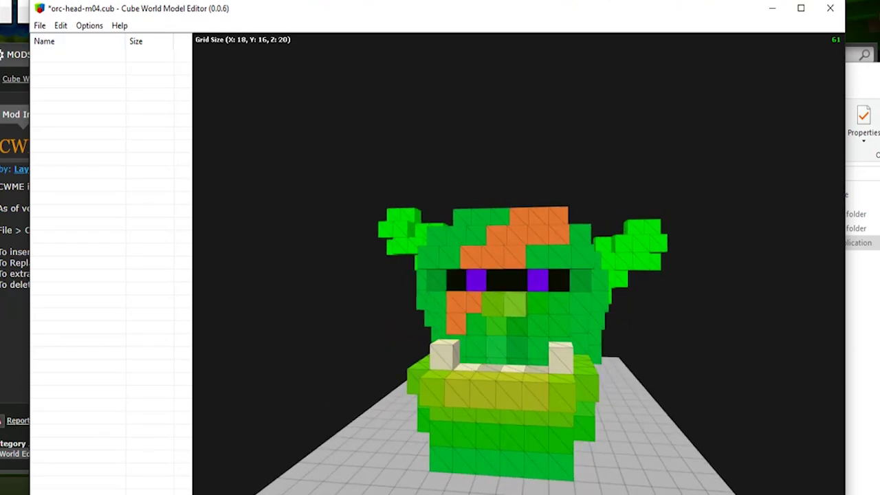
Step: Set the brush colour to white and replace the four black cubes beside the purple pupils with white ones
left_click(89, 26)
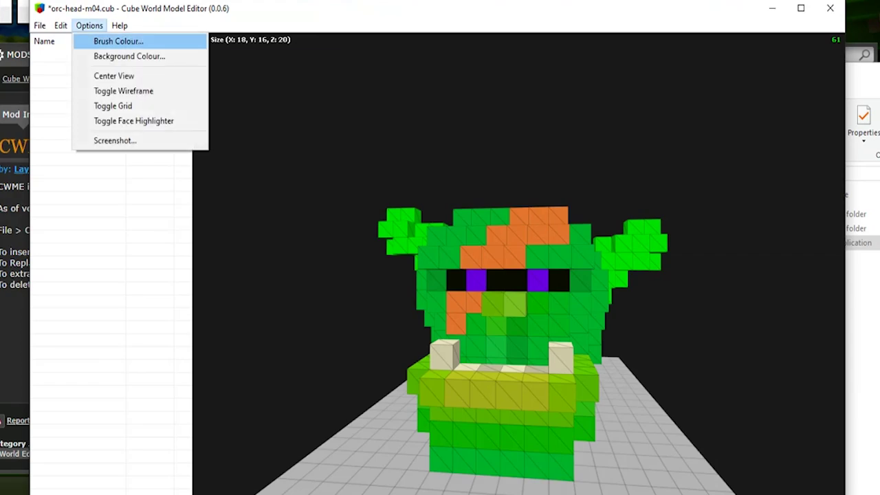
key("Down")
key("Down")
key("Up")
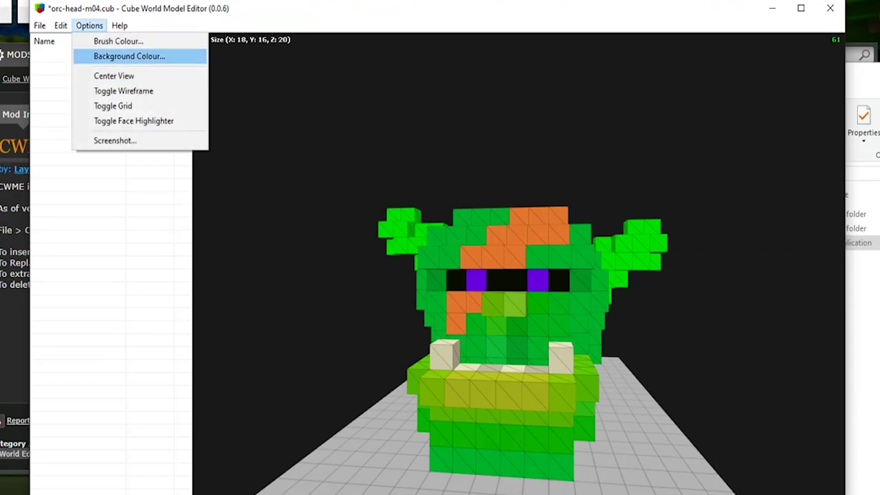
key("Up")
key("Return")
left_click(45, 186)
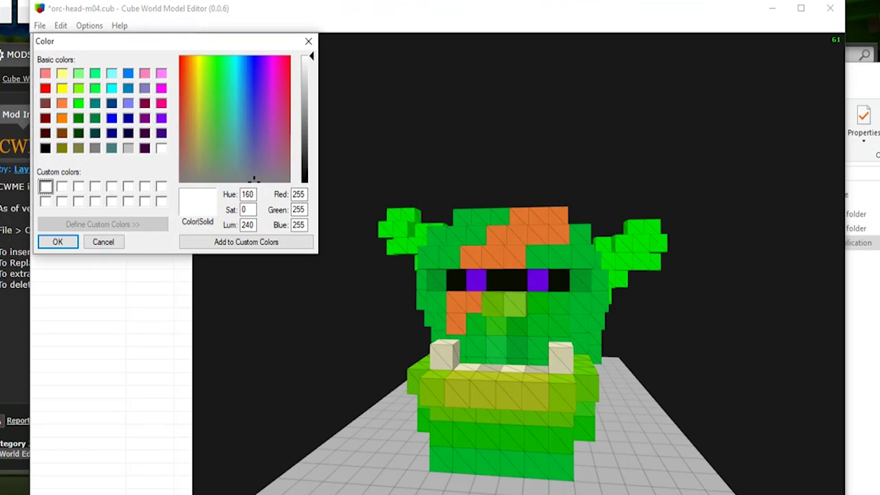
left_click(57, 242)
left_click(456, 279)
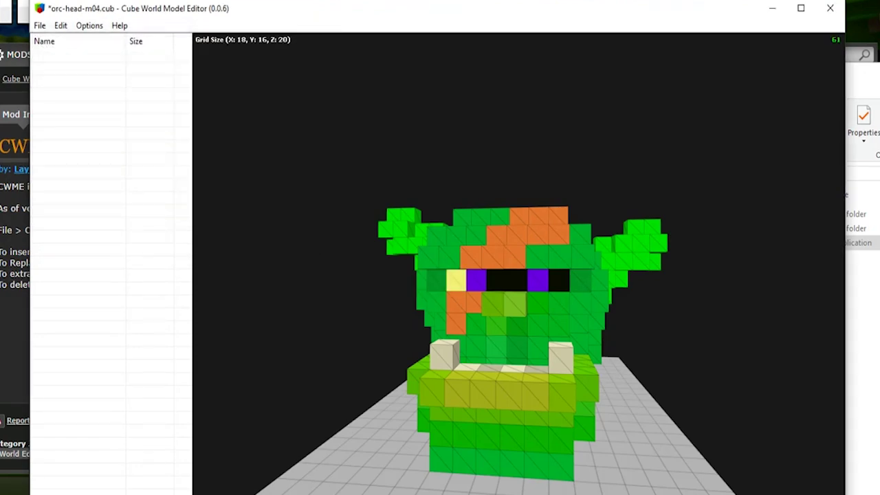
left_click(496, 280)
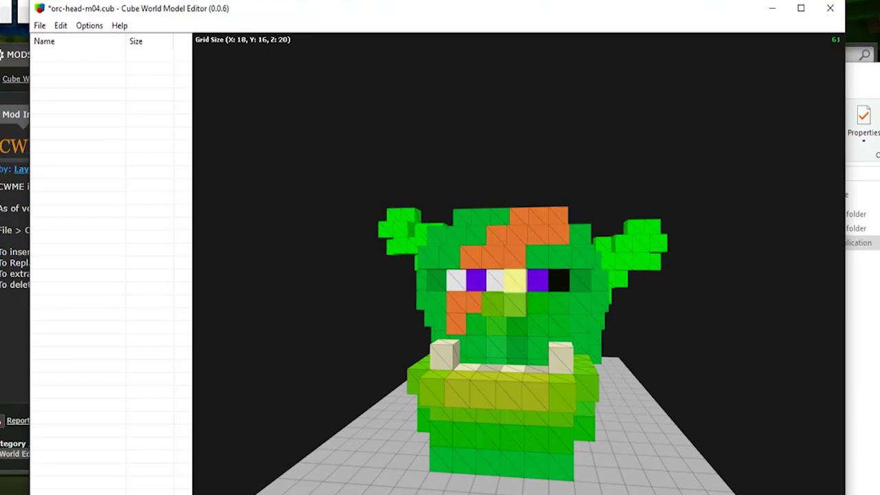
right_click(515, 280)
left_click(517, 280)
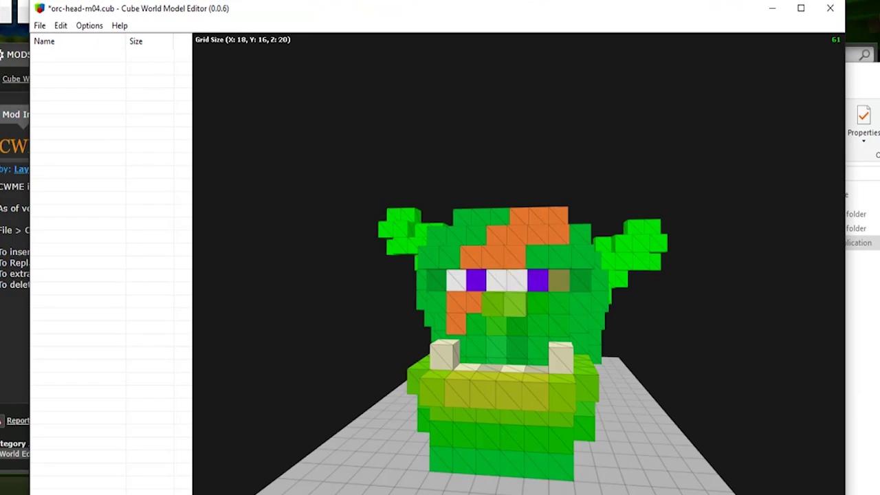
left_click(559, 280)
Step: Set the brush colour to yellow-green (128, 255, 0) and replace the three orange cubes below the eye with it
mouse_move(626, 391)
middle_mouse_down()
mouse_move(677, 386)
mouse_move(613, 390)
middle_mouse_up()
scroll(613, 390, "down", 3)
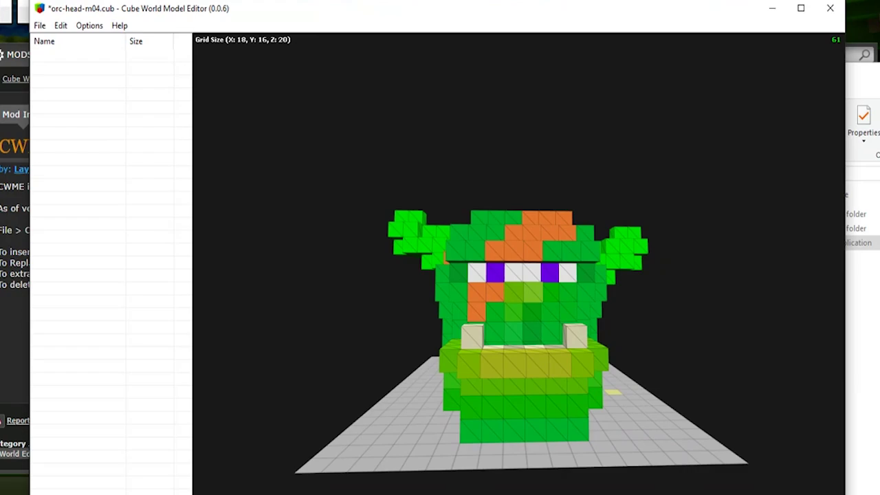
right_click_drag(614, 391, 547, 350)
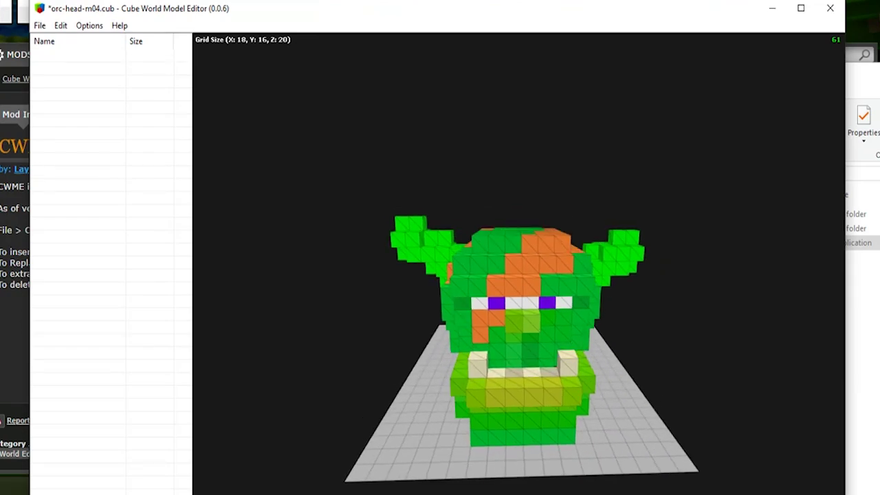
left_click(89, 26)
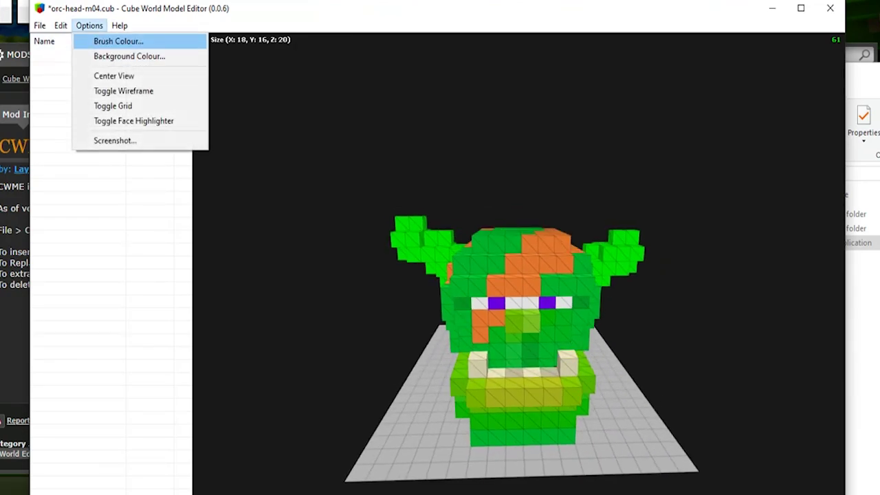
left_click(119, 42)
left_click(78, 88)
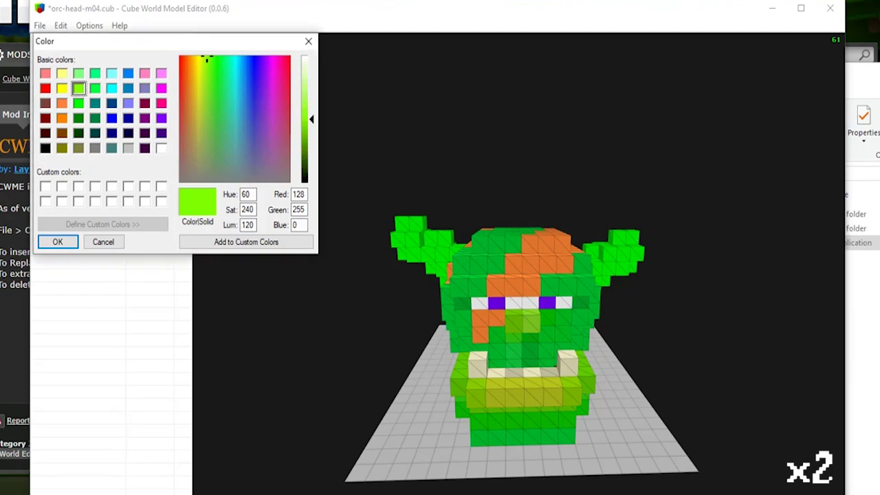
left_click(58, 241)
right_click(479, 317)
right_click(496, 317)
left_click(479, 318)
left_click(480, 334)
left_click(497, 319)
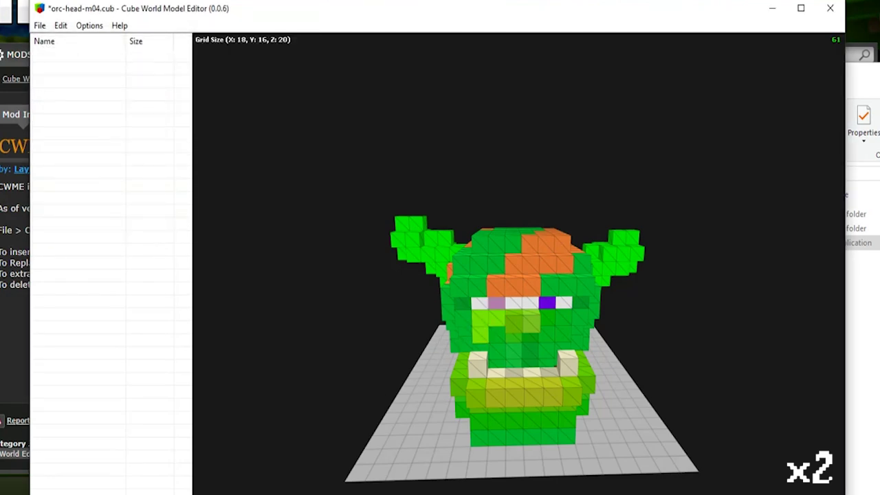
Step: Replace the three orange cubes directly above the eyes with yellow-green cubes
right_click(496, 286)
right_click(514, 286)
right_click(530, 286)
left_click(496, 285)
left_click(513, 285)
left_click(531, 285)
Step: Replace the four orange cubes in the next row up the forehead with yellow-green cubes
right_click(514, 264)
right_click(530, 264)
right_click(547, 264)
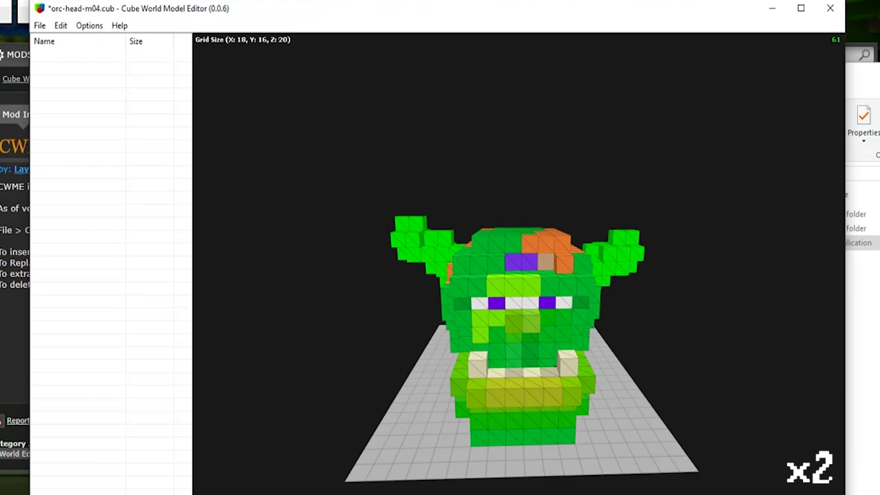
left_click(530, 263)
left_click(514, 264)
right_click(565, 264)
left_click(548, 263)
left_click(564, 264)
Step: Replace the orange stripe cubes on the front part of the head's top with yellow-green cubes
middle_click_drag(565, 264, 541, 236)
left_click(505, 281)
left_click(500, 296)
right_click(500, 295)
right_click(503, 290)
right_click(505, 275)
right_click(523, 290)
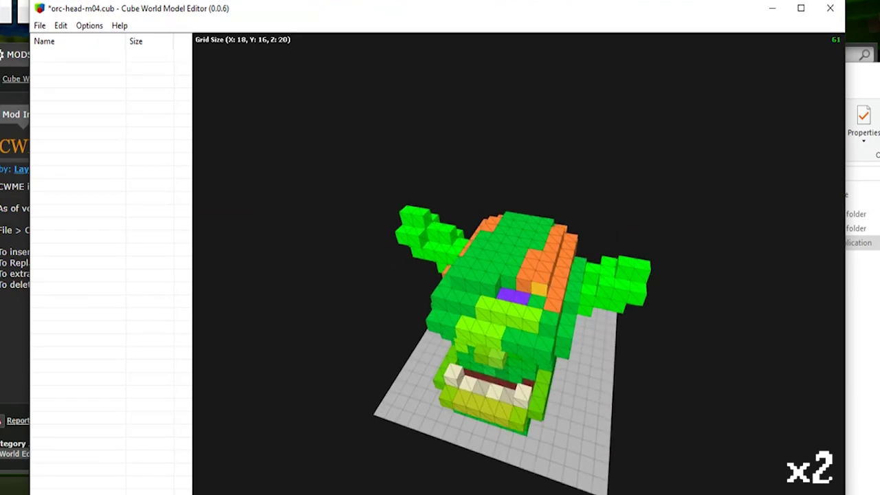
right_click(529, 277)
right_click(540, 283)
right_click(532, 264)
right_click(547, 266)
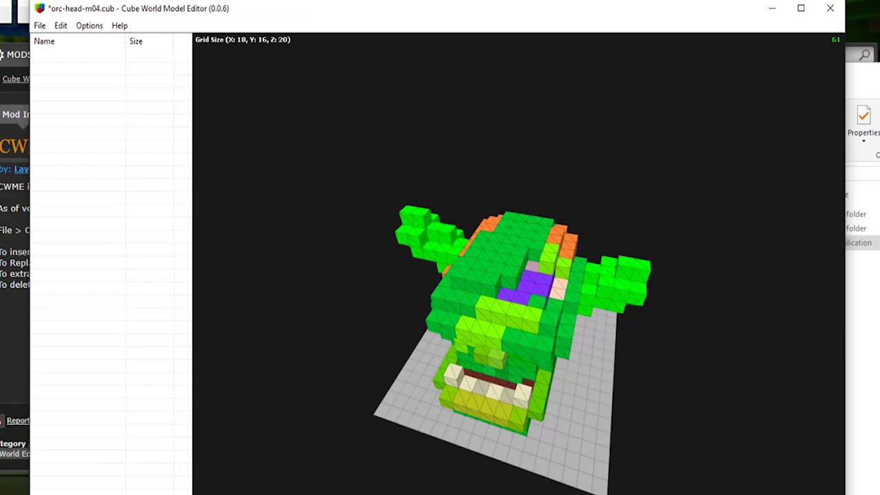
left_click(529, 277)
left_click(543, 277)
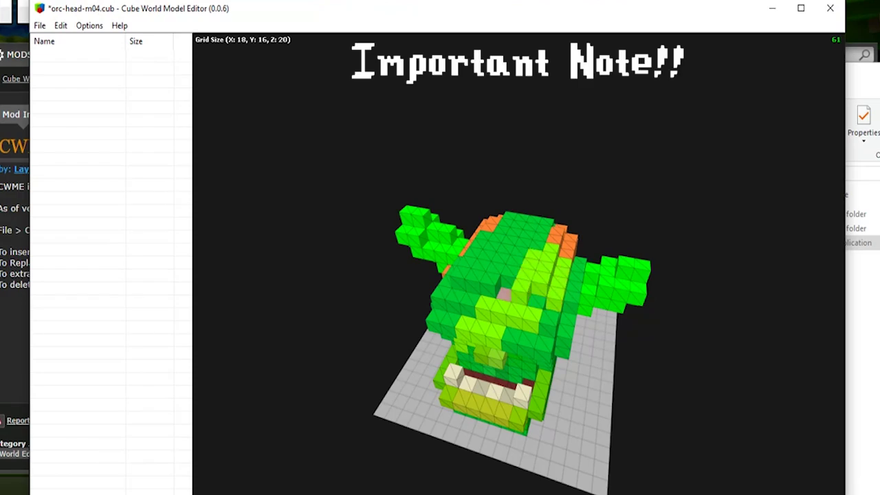
Step: Examine the recoloured orc head and its two new ears from the front, the sides and above
middle_click_drag(536, 301, 559, 257)
scroll(558, 255, "down", 1)
scroll(558, 255, "down", 1)
middle_click_drag(617, 388, 585, 412)
right_click_drag(584, 411, 560, 376)
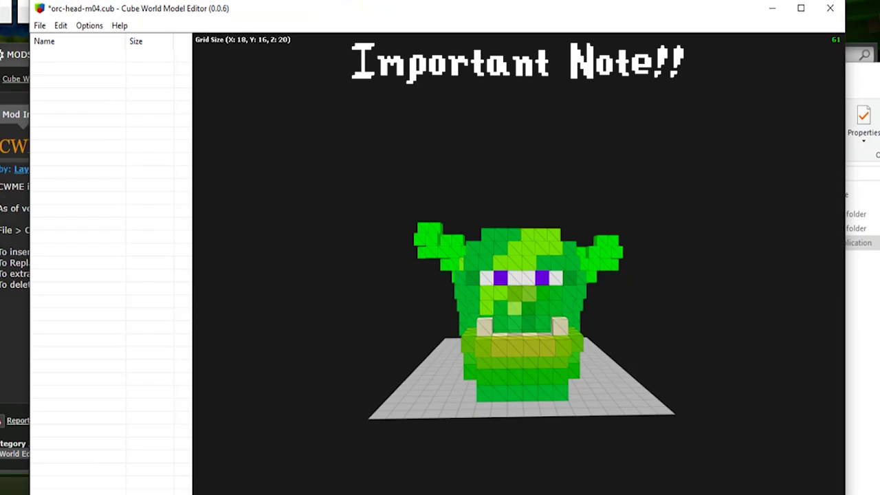
middle_click_drag(560, 376, 547, 394)
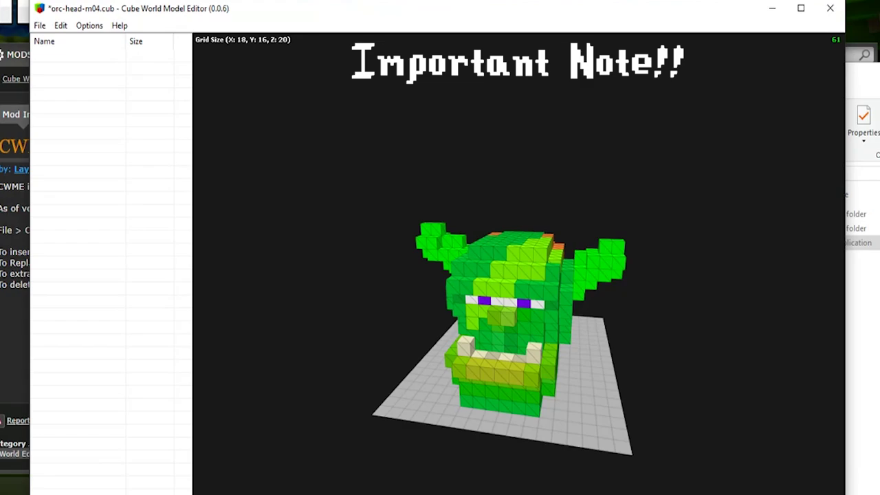
middle_click_drag(547, 394, 624, 422)
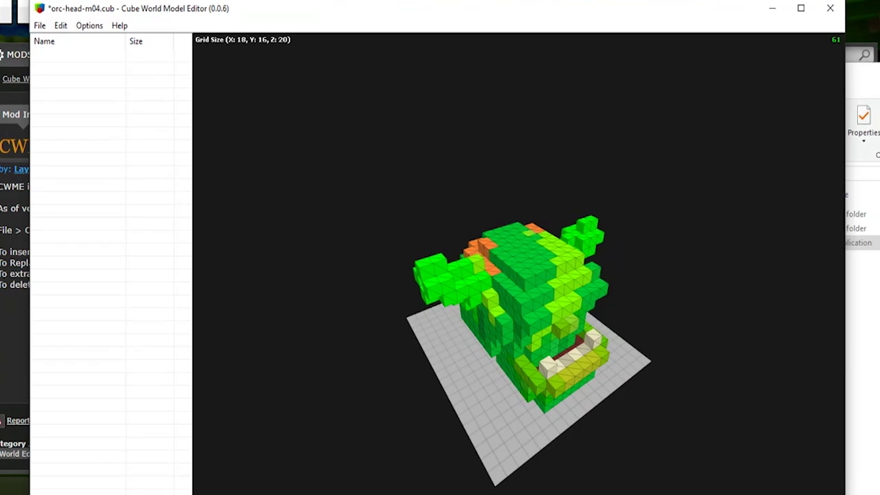
middle_click_drag(624, 422, 547, 396)
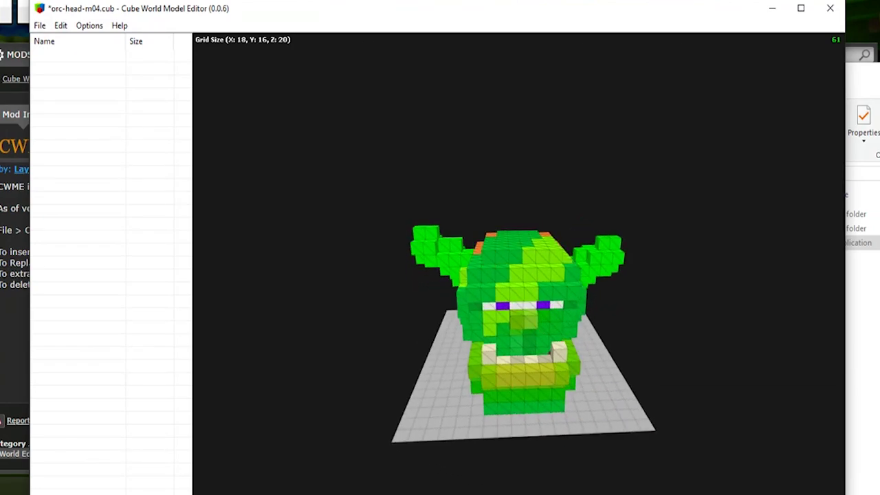
mouse_move(530, 268)
middle_mouse_down()
mouse_move(519, 233)
mouse_move(524, 267)
middle_mouse_up()
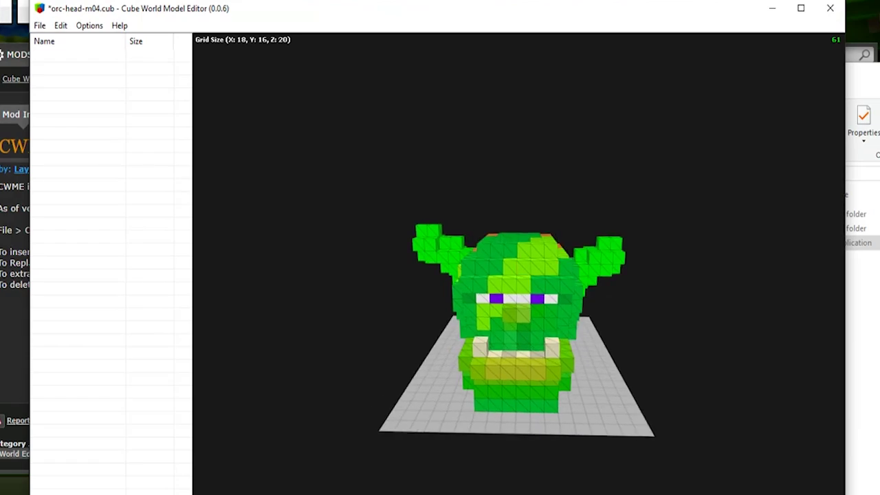
Step: Save the model as orc-head-m04.cub in the Cube World sprites folder, over the original file
left_click(40, 25)
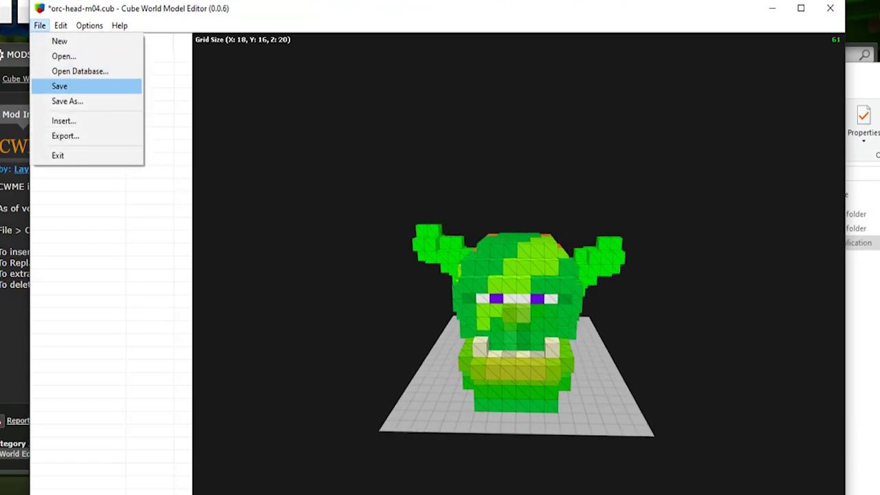
key("Return")
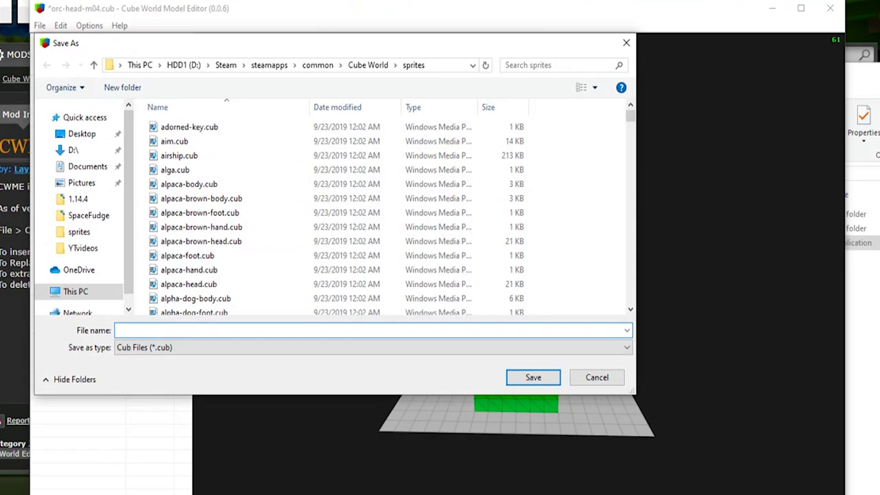
scroll(336, 278, "down", 10)
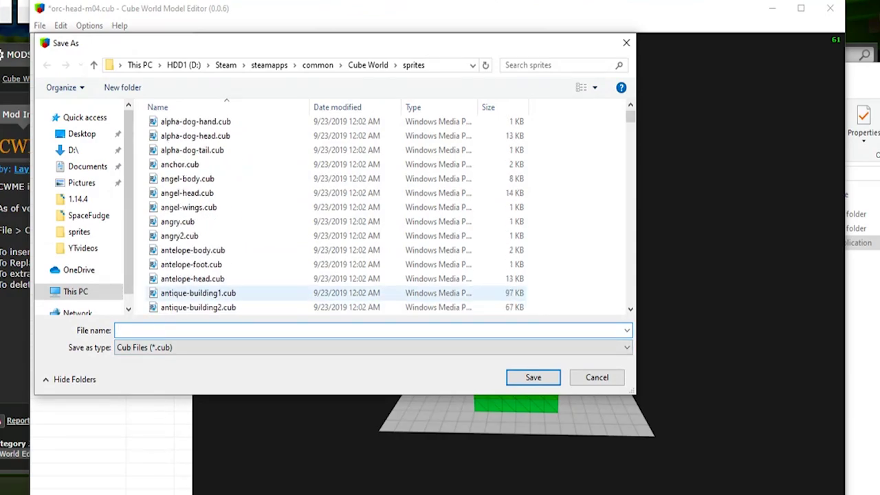
scroll(336, 279, "down", 12)
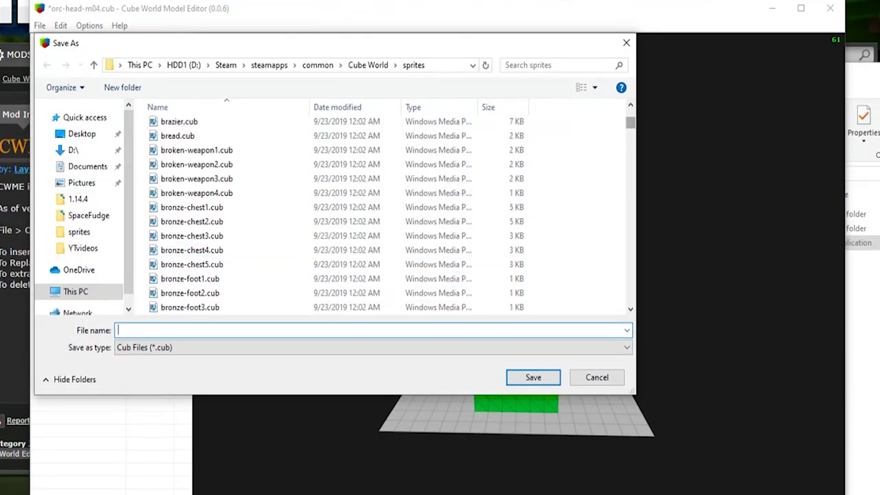
scroll(385, 206, "down", 20)
type("orc-head-m04")
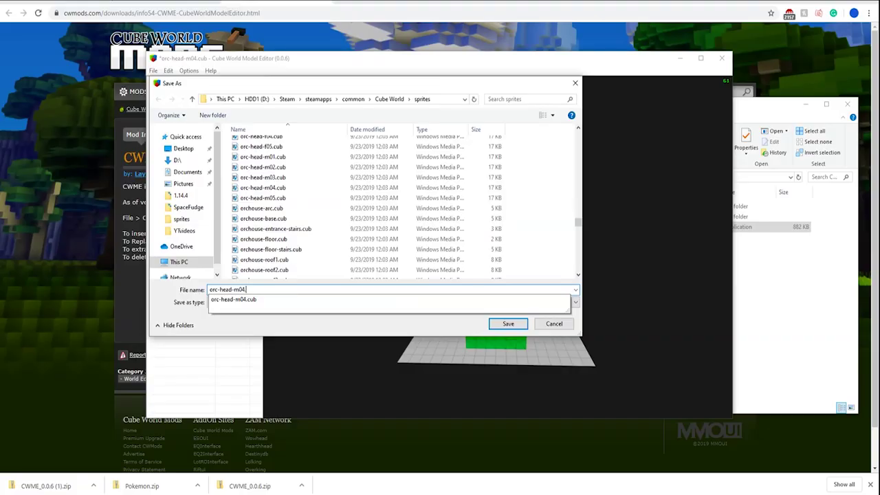
type(".cub")
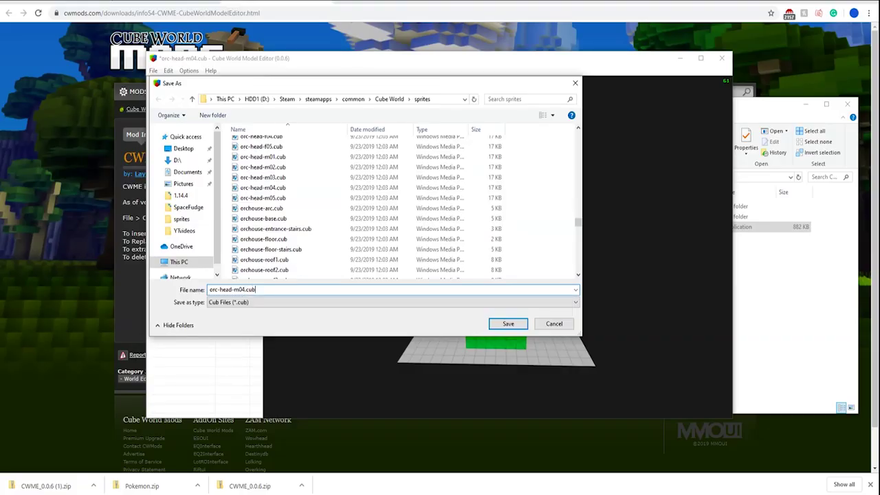
key("Return")
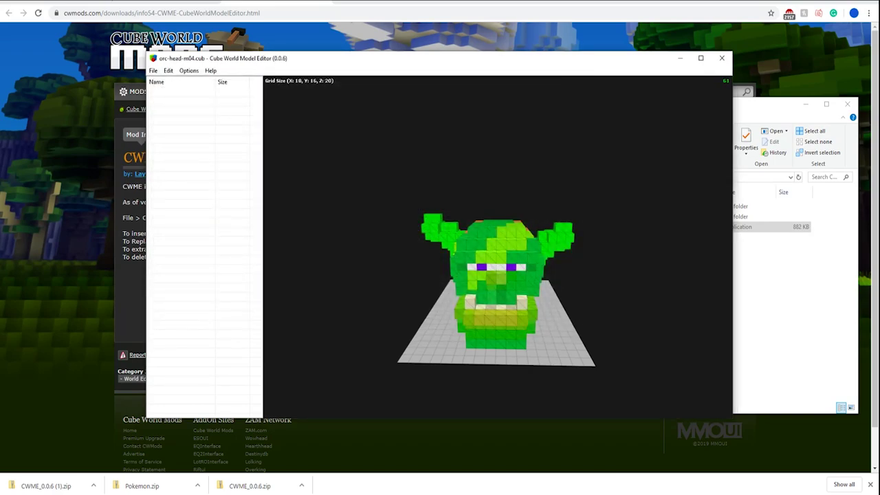
Step: Switch to Cube World, start the game and choose the level 1 orc mage with the Water Mage specialization
left_click(679, 58)
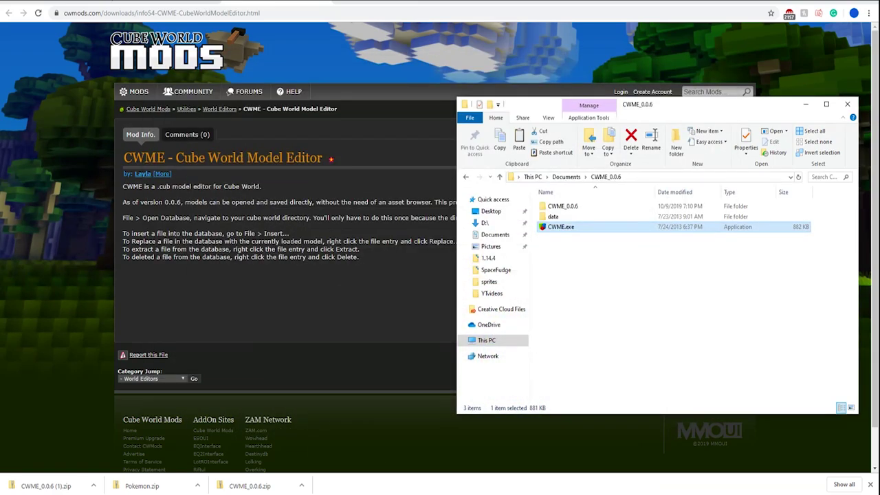
key("alt+Tab")
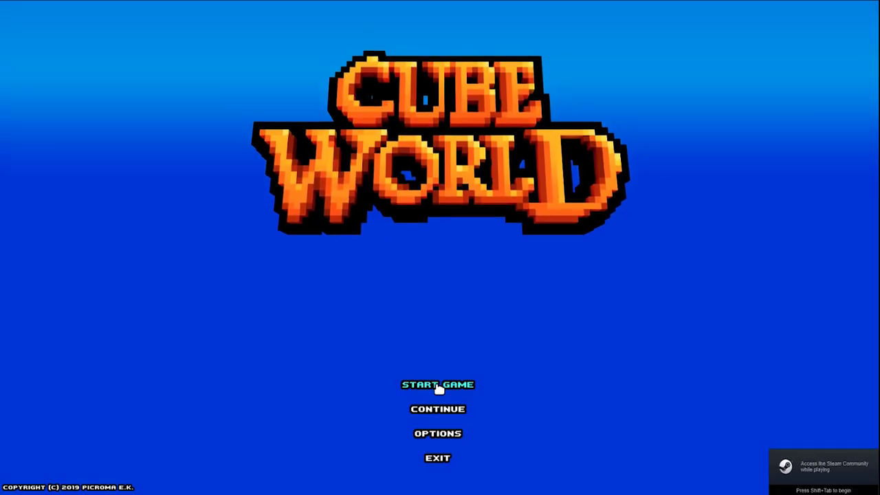
left_click(438, 387)
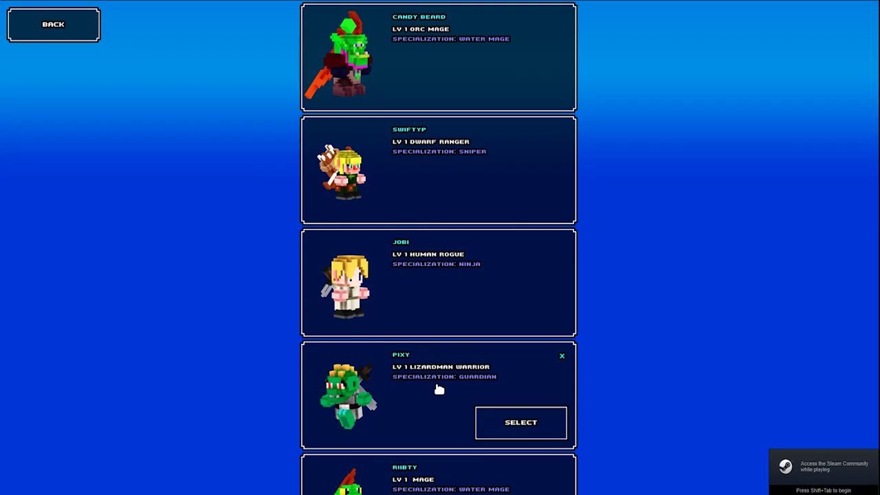
mouse_move(432, 78)
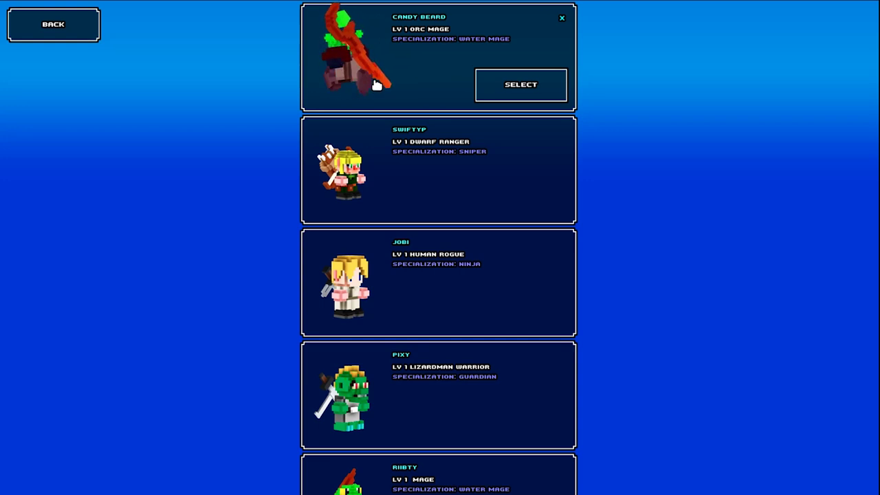
left_click(521, 89)
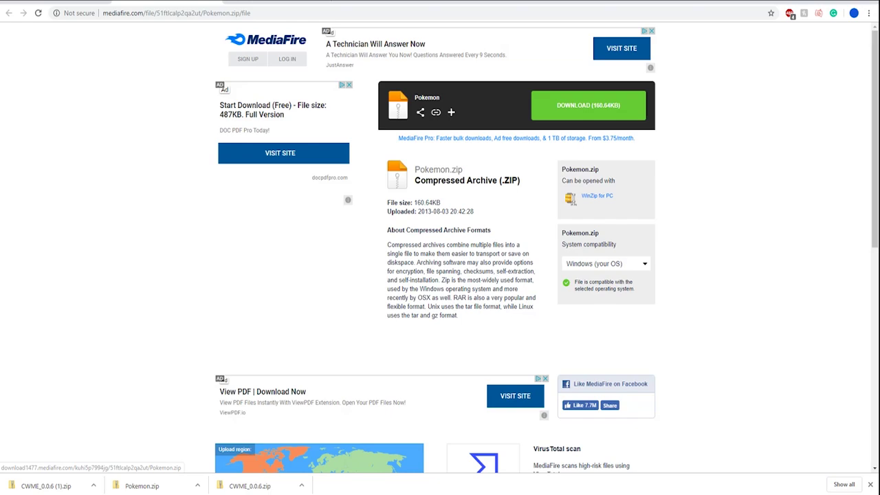
Step: Download Pokemon.zip from its MediaFire page and open the downloaded archive in a File Explorer window
left_click(587, 105)
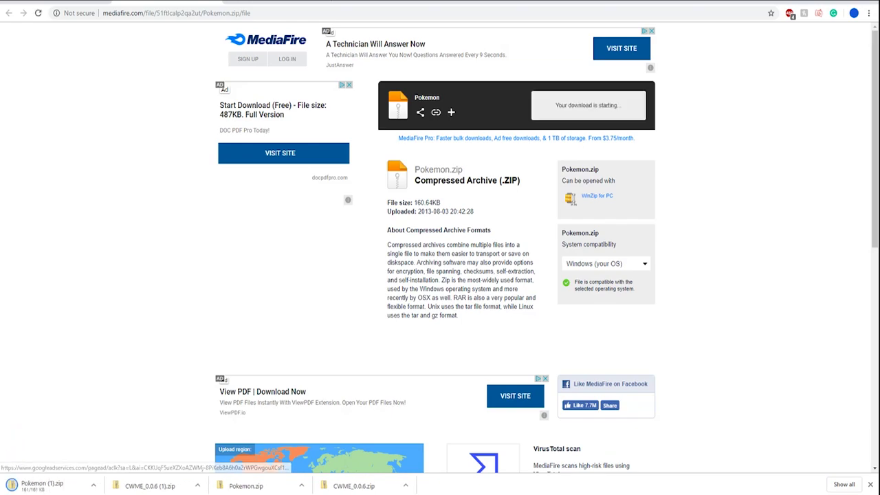
left_click(93, 486)
left_click(121, 452)
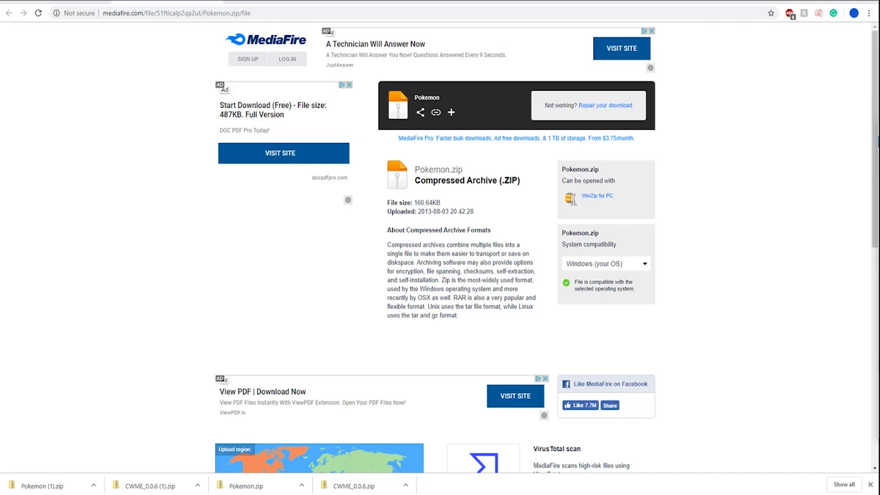
left_click_drag(879, 135, 501, 66)
Step: Review the archive's contents and the character folders inside Human Models - Pick One
key("ctrl+a")
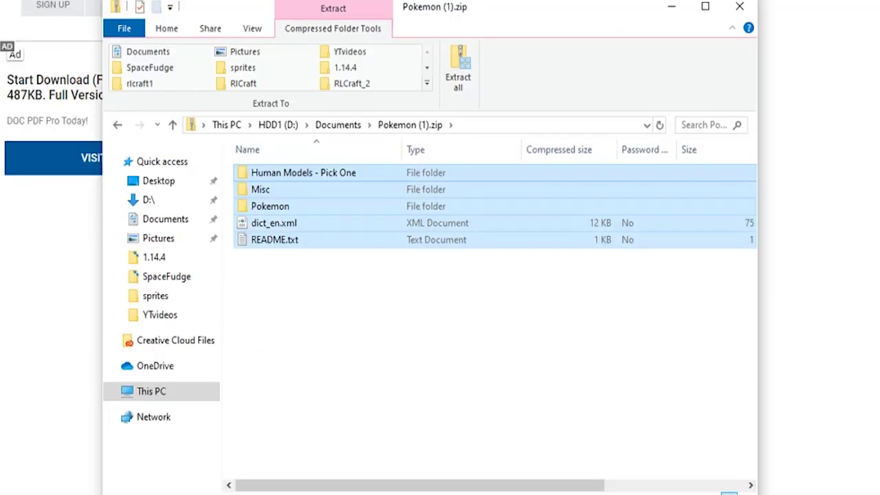
left_click(330, 282)
left_click(303, 174)
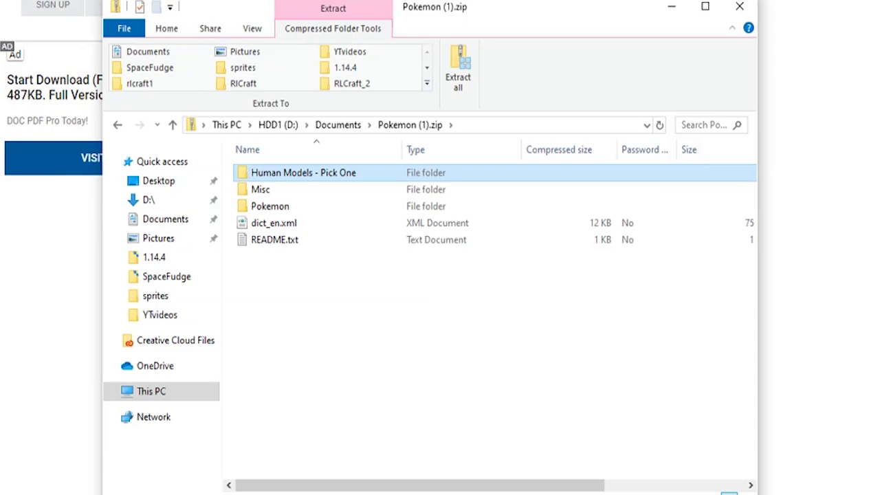
double_click(304, 172)
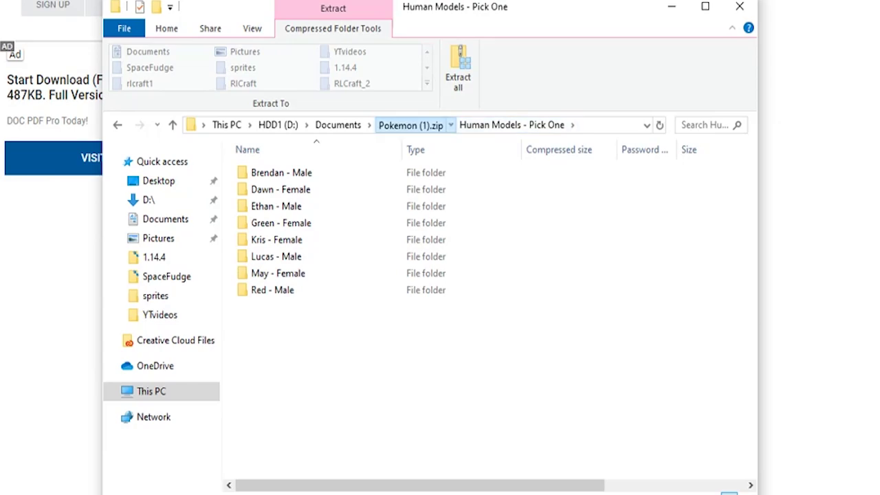
left_click(409, 125)
Step: Browse the model folders inside the archive's Pokemon folder and inspect the files in the Charmander folder
double_click(269, 206)
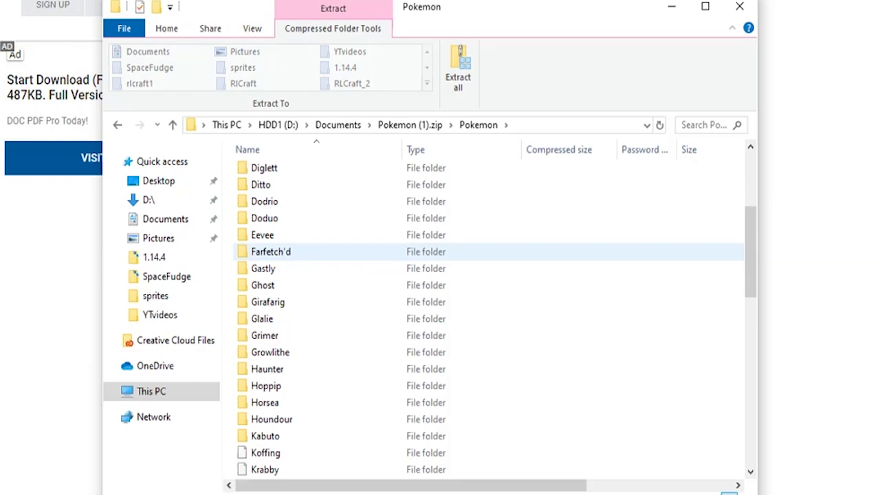
scroll(413, 248, "down", 10)
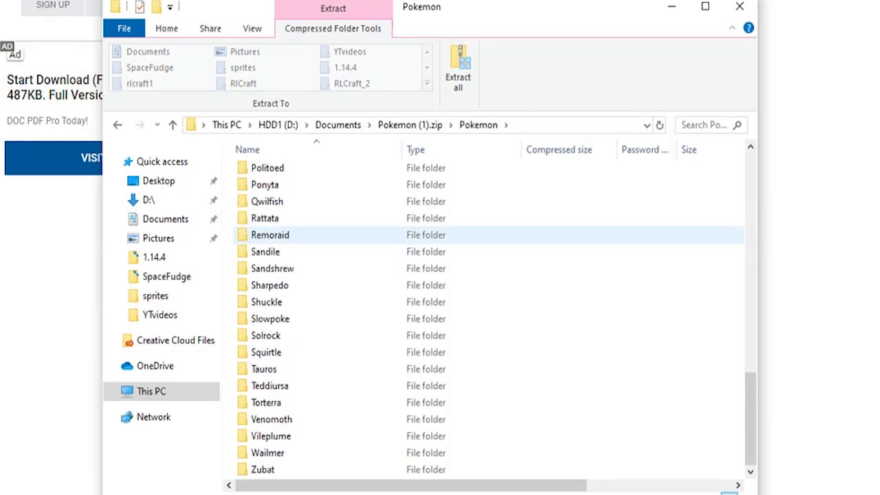
scroll(412, 385, "up", 1)
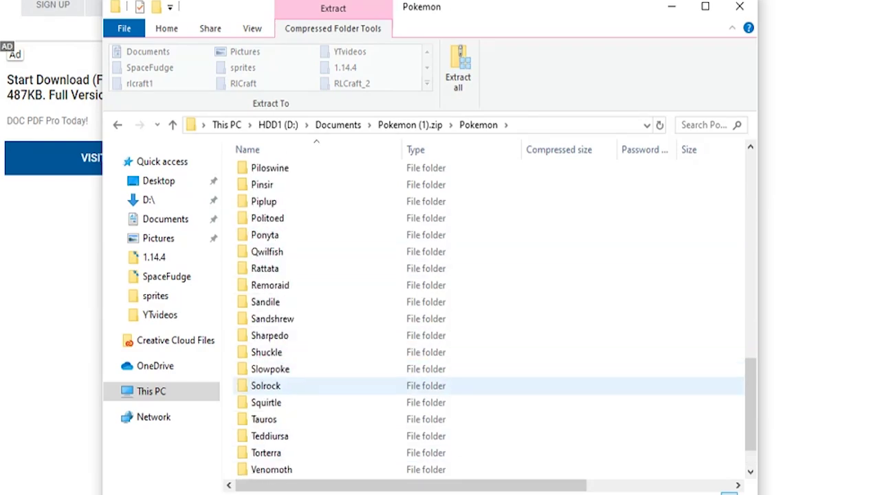
scroll(412, 386, "up", 2)
scroll(412, 386, "up", 12)
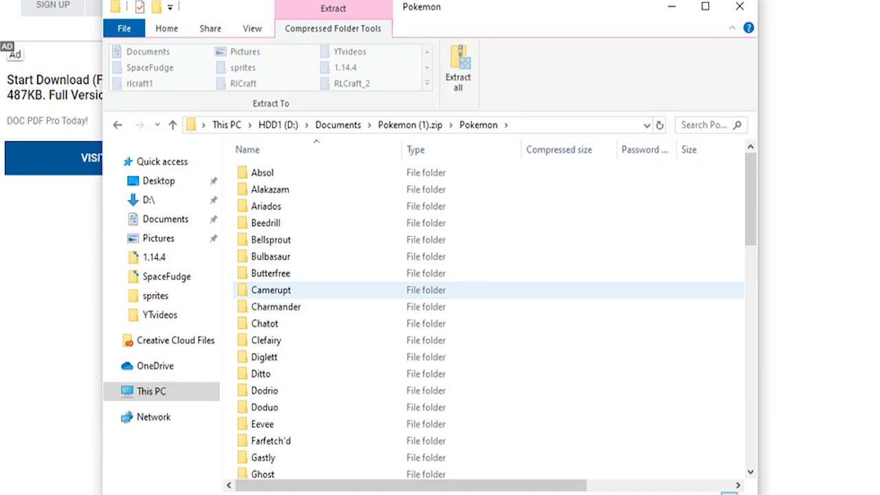
double_click(276, 306)
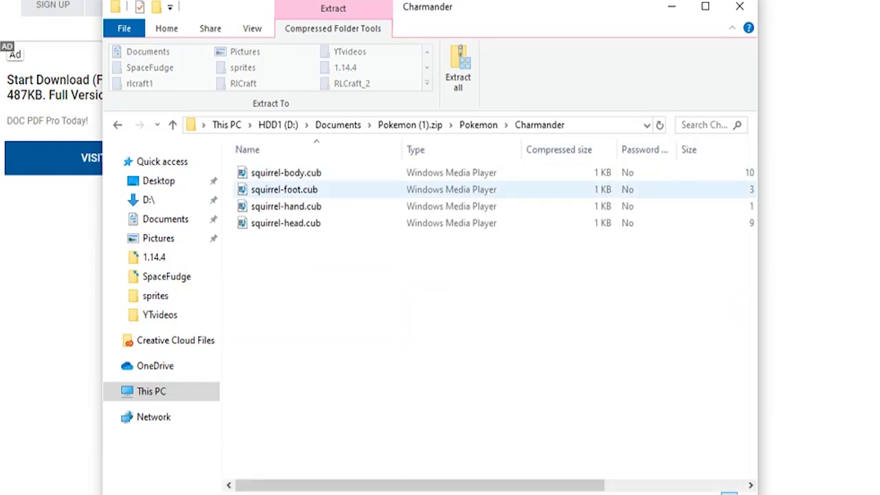
left_click(477, 125)
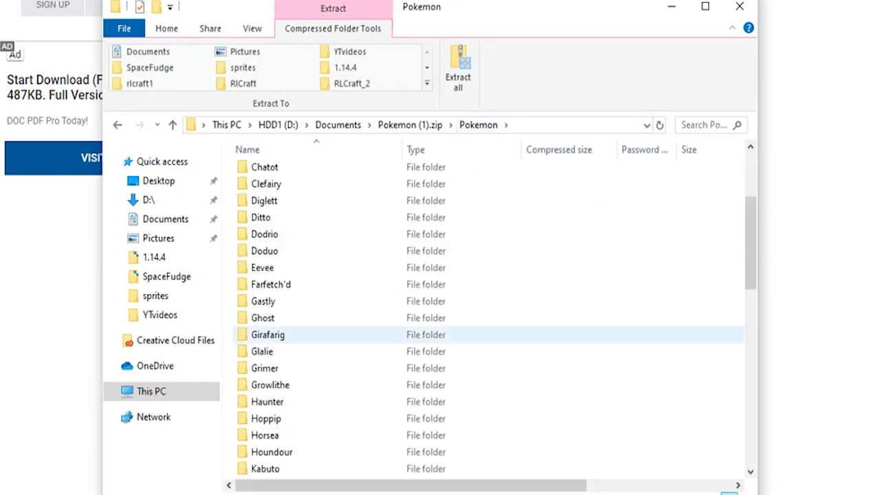
Step: Open the Tauros folder in the archive's Pokemon folder and move its window aside to make room for a second one
scroll(481, 335, "down", 12)
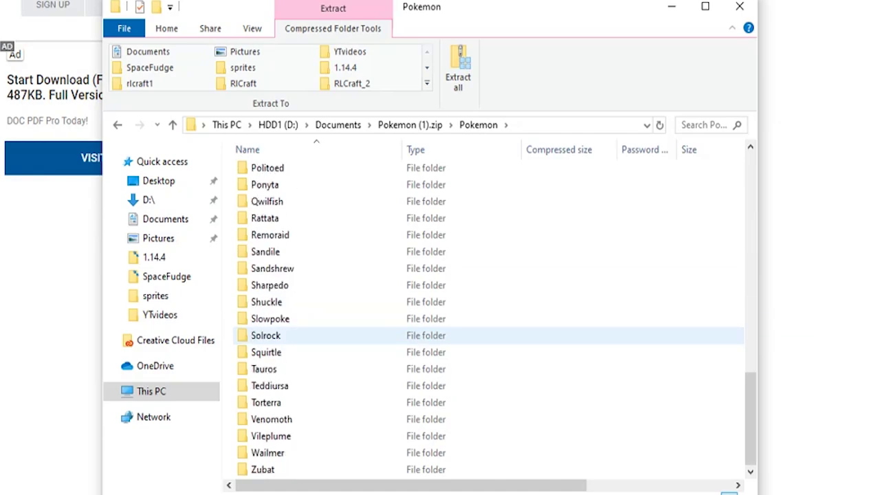
left_click(275, 369)
double_click(309, 368)
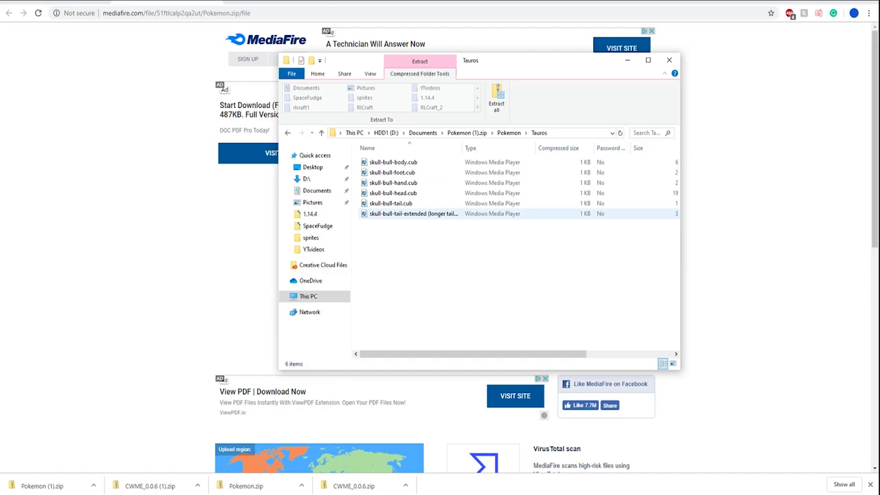
left_click_drag(516, 61, 297, 121)
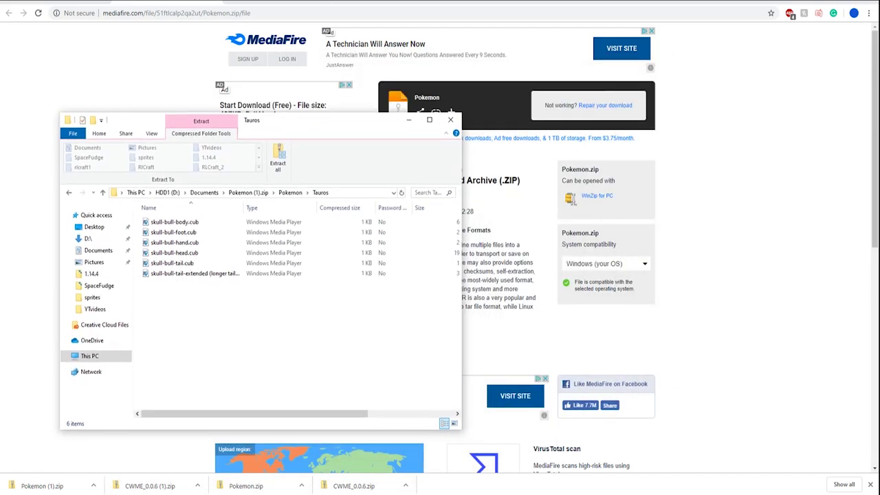
Step: Open Cube World's sprites folder in a second window beside the archive and locate the skull-bull files
left_click_drag(879, 120, 702, 72)
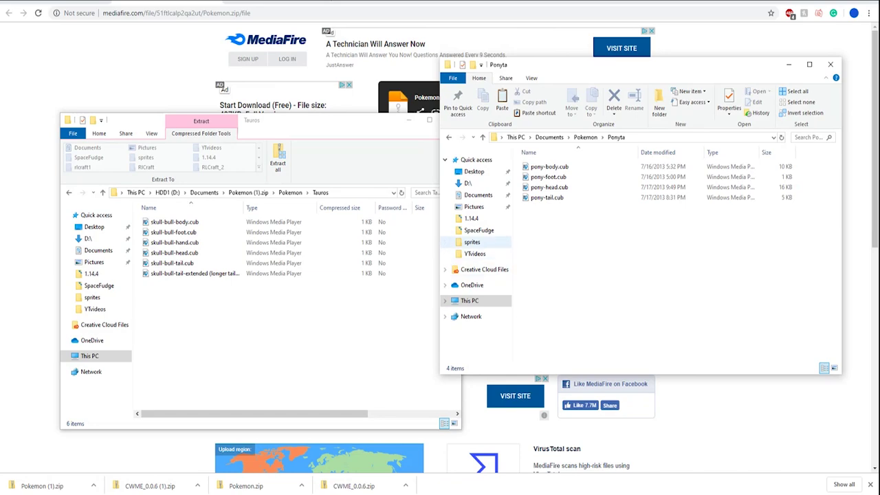
left_click(472, 242)
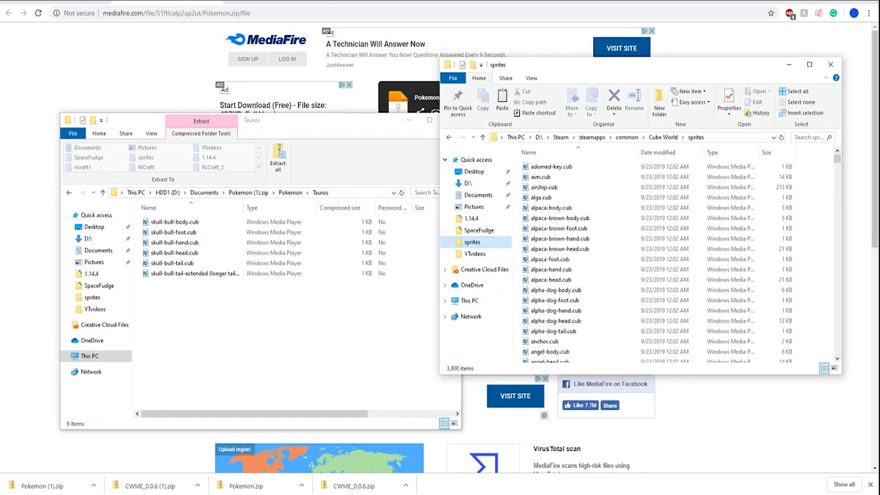
scroll(657, 261, "down", 5)
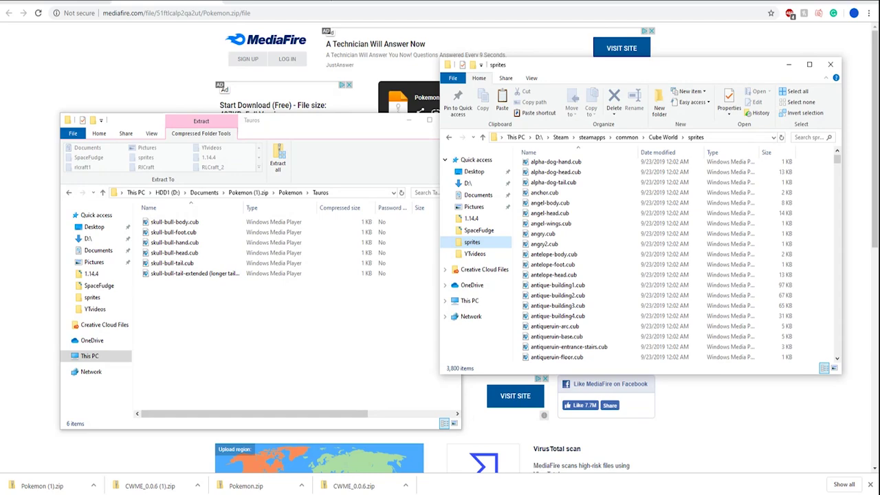
scroll(656, 262, "up", 5)
left_click_drag(837, 160, 837, 316)
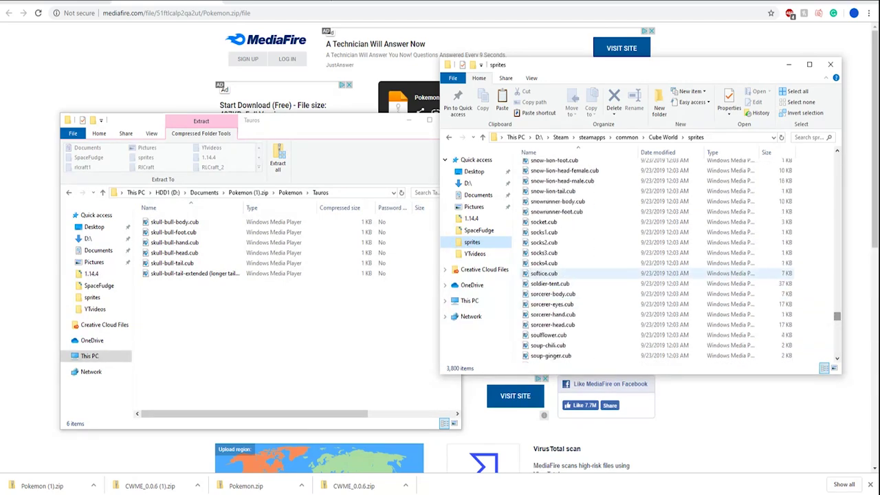
scroll(554, 261, "down", 4)
scroll(553, 254, "up", 12)
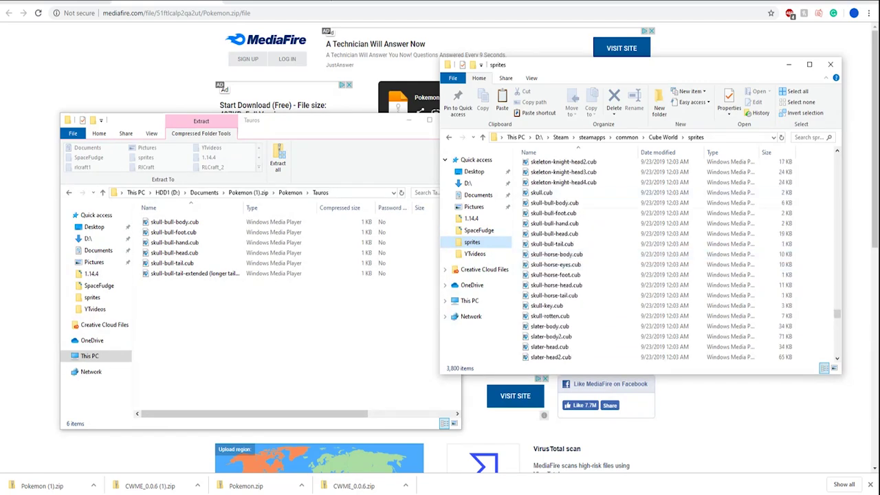
Step: Copy the Tauros skull-bull body, foot, hand, head and tail files into sprites, replacing the existing ones, and return to the Pokemon folder
left_click(173, 263)
left_click(175, 222, "shift")
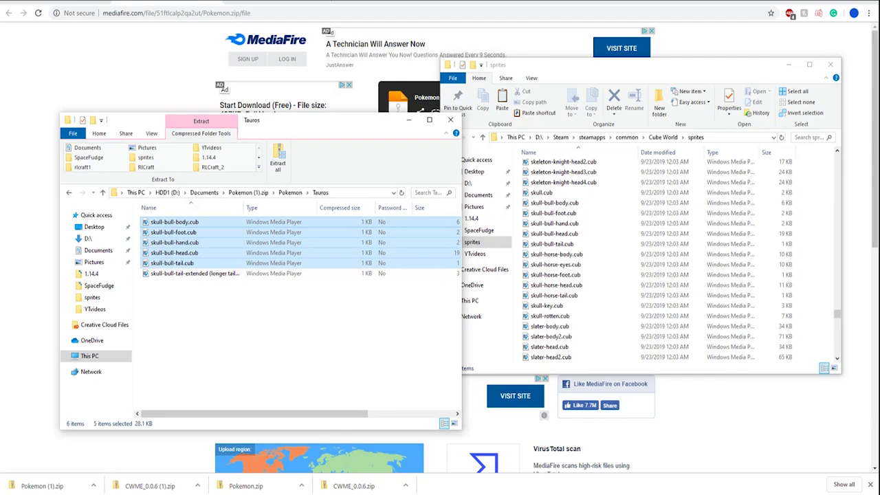
left_click_drag(282, 242, 603, 278)
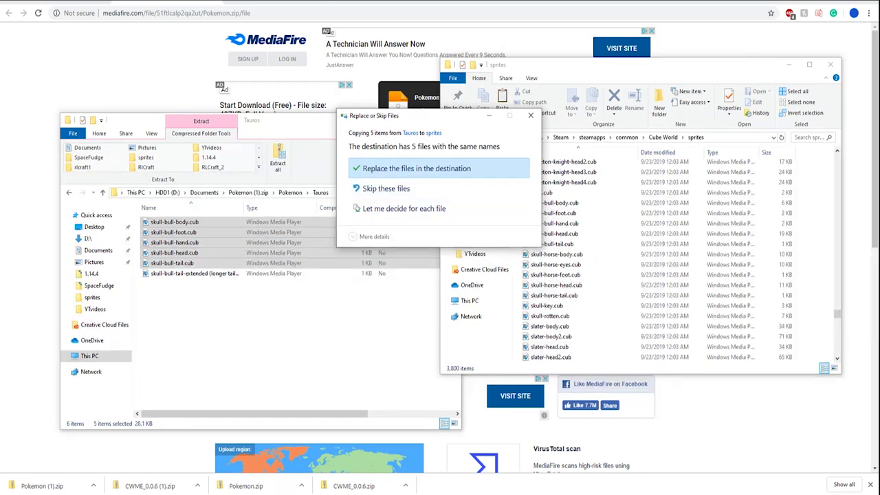
left_click(416, 168)
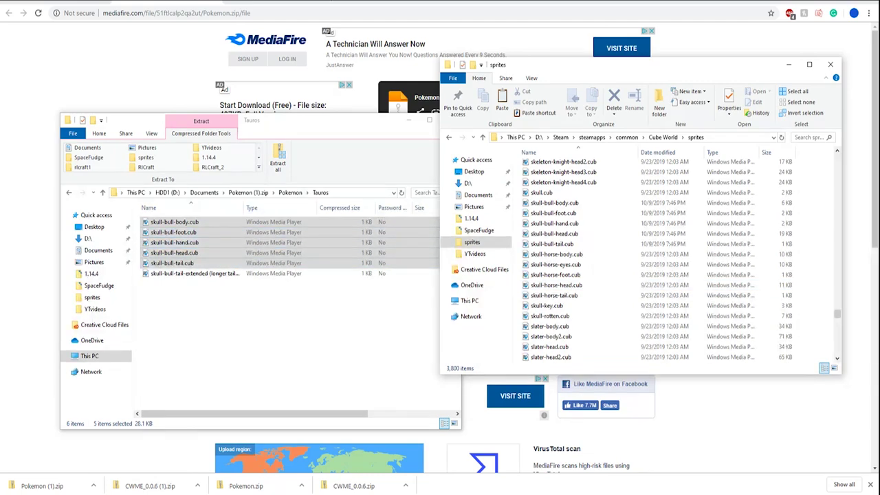
left_click(290, 193)
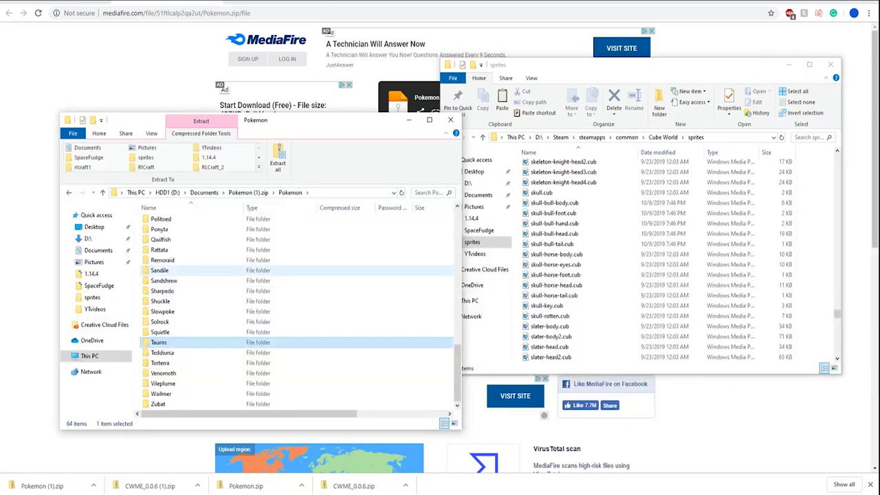
Step: Inspect the biter files in the archive's Sandshrew folder and return to the Pokemon folder
double_click(163, 281)
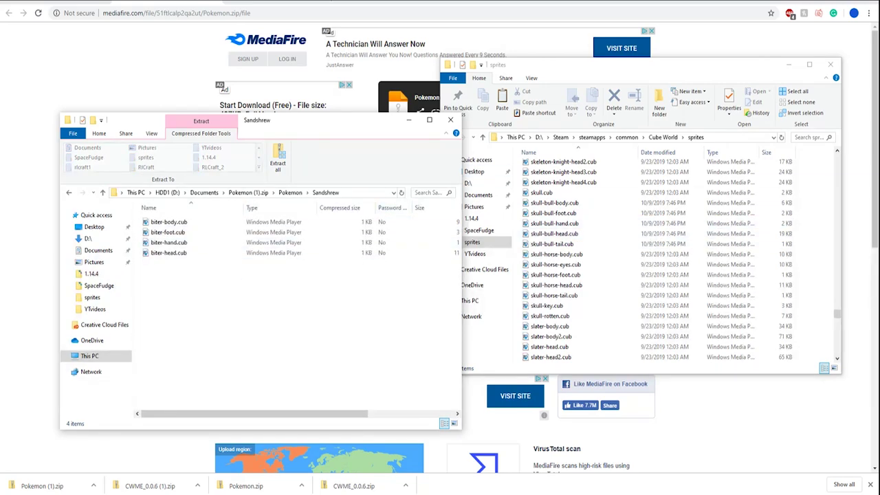
left_click(290, 192)
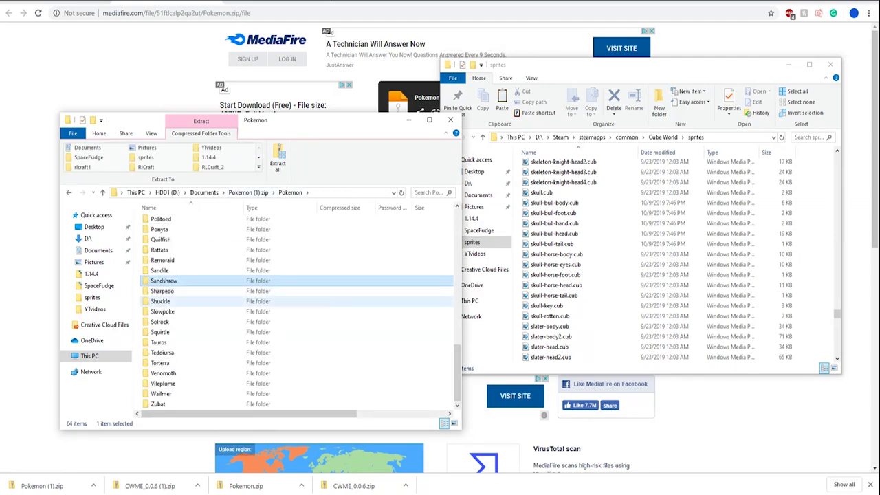
Step: Copy the sheep body, foot and head files from the archive's Mareep folder into sprites, replacing the existing ones
scroll(207, 306, "up", 6)
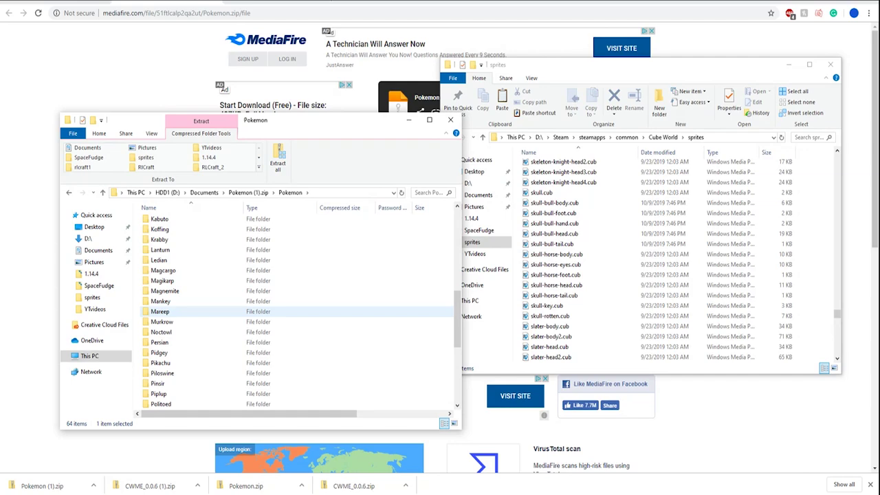
double_click(160, 311)
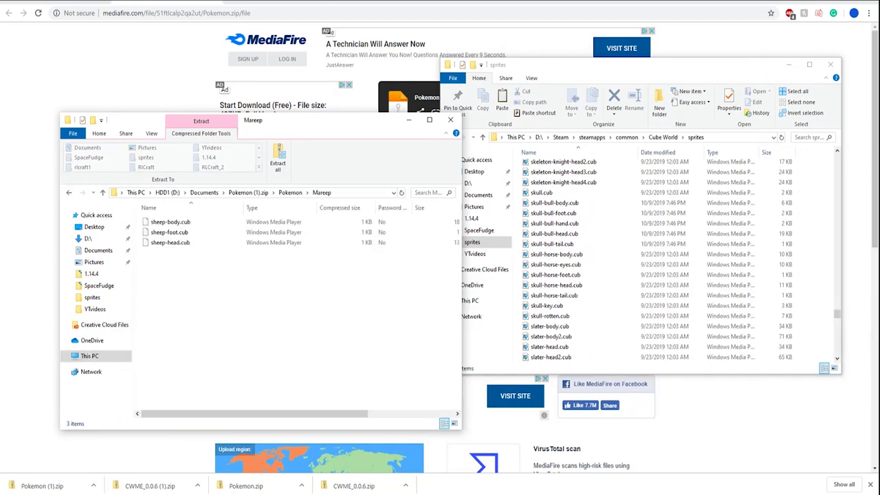
left_click_drag(201, 264, 639, 264)
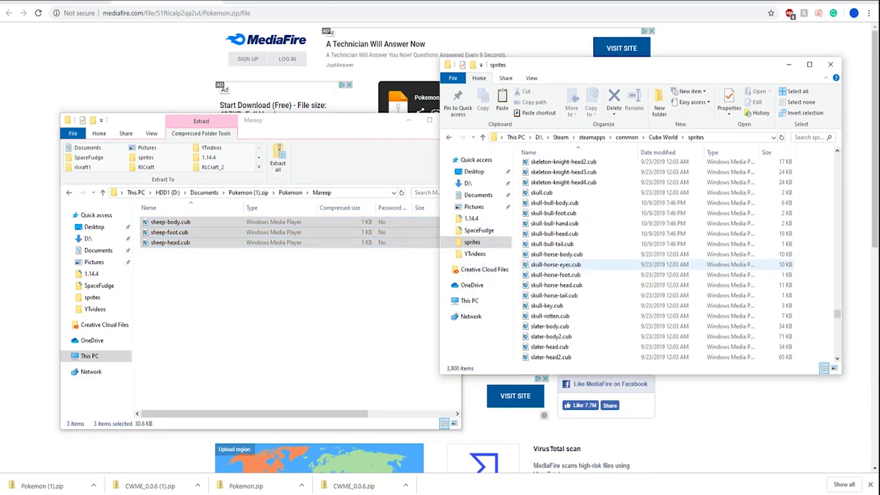
left_click(417, 168)
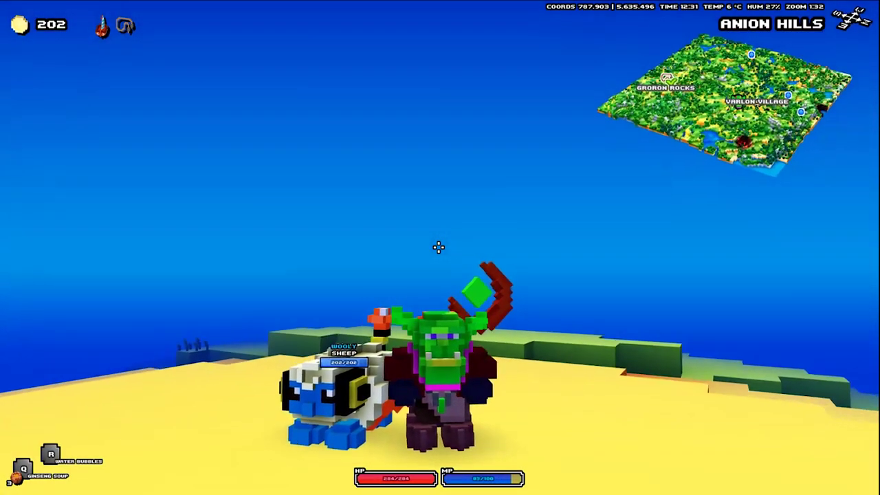
Step: In Cube World, zoom the map out to 1:128 and approach and attack the skull bulls to check the Tauros model
key("minus")
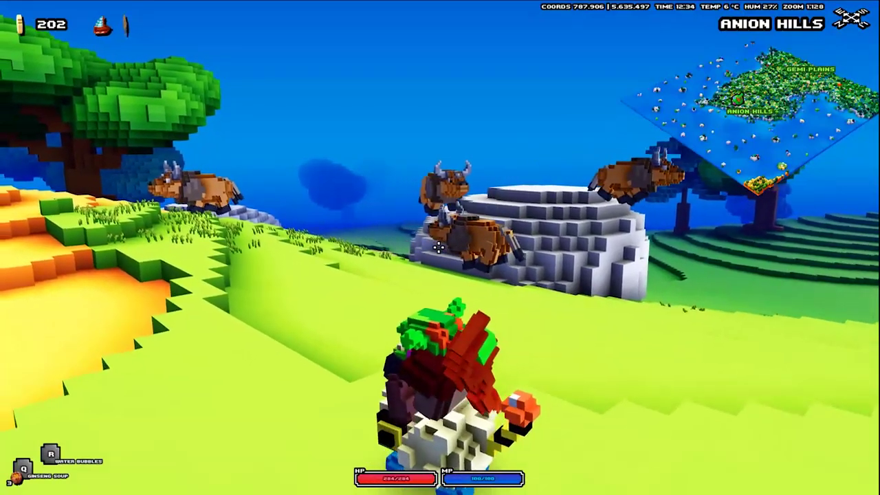
key("s")
key("w")
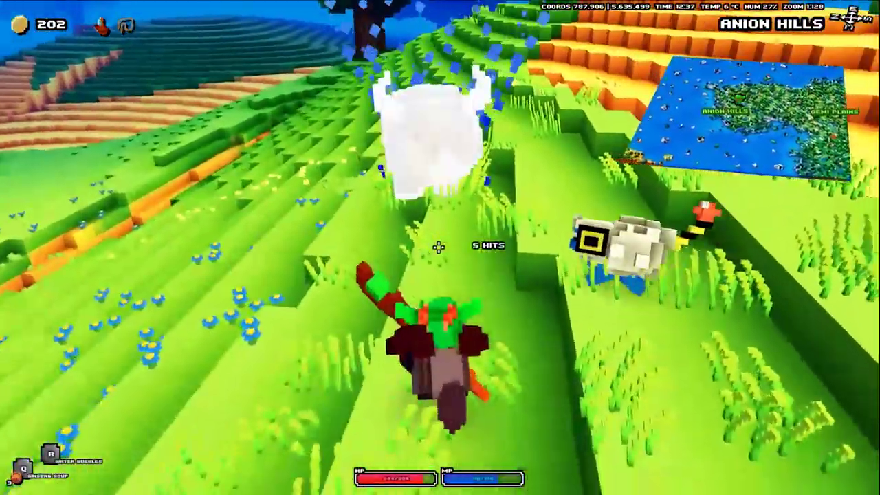
left_click(438, 247)
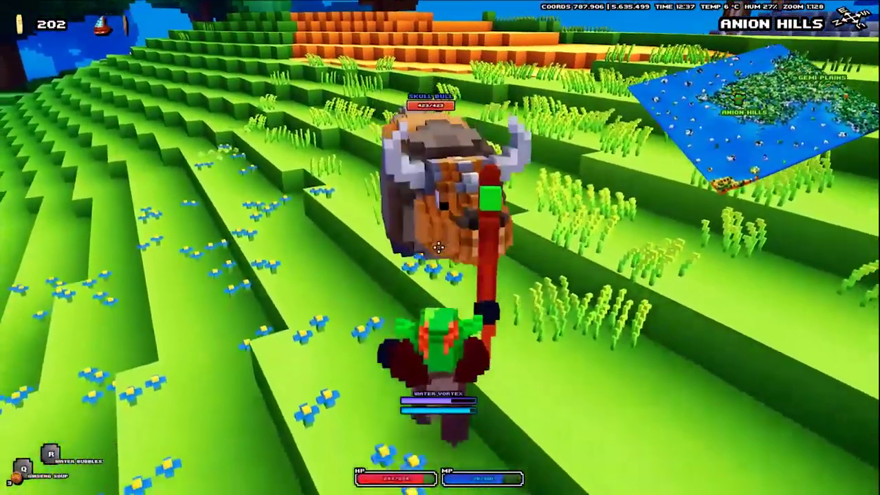
left_click(439, 247)
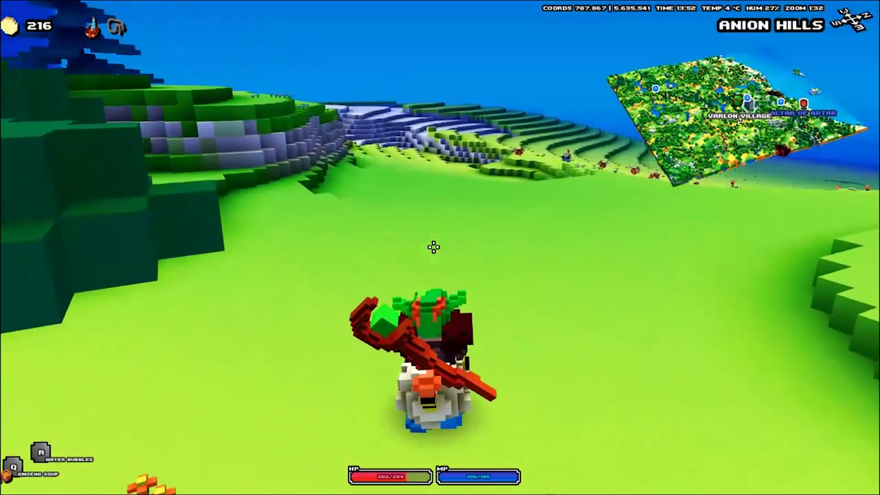
Step: Move through Anion Hills toward the wild sheep and collie and attack, checking the Mareep model in play
key("w")
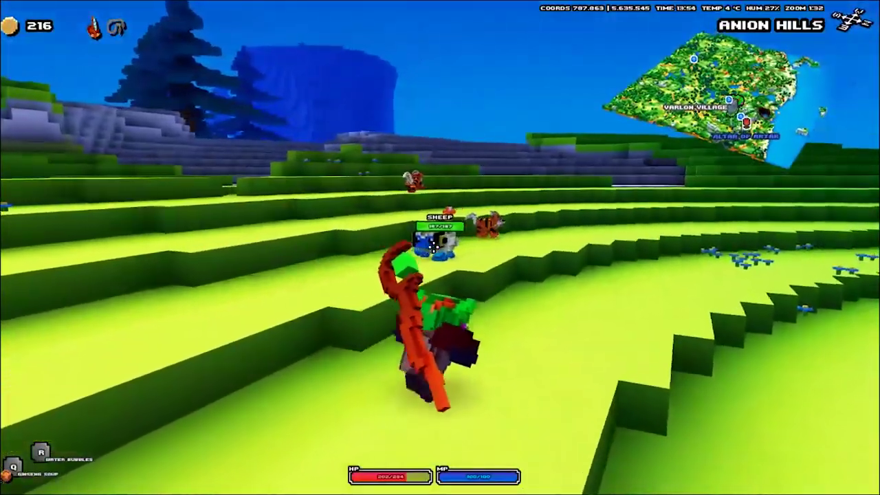
left_click(434, 246)
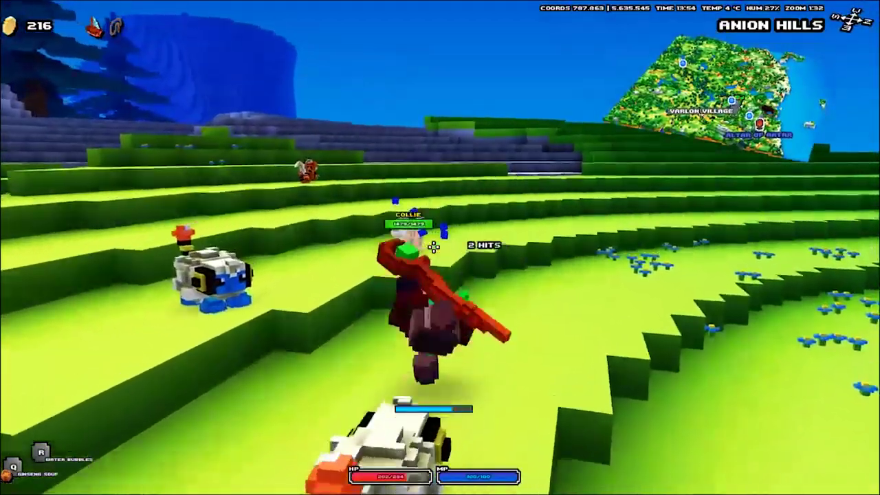